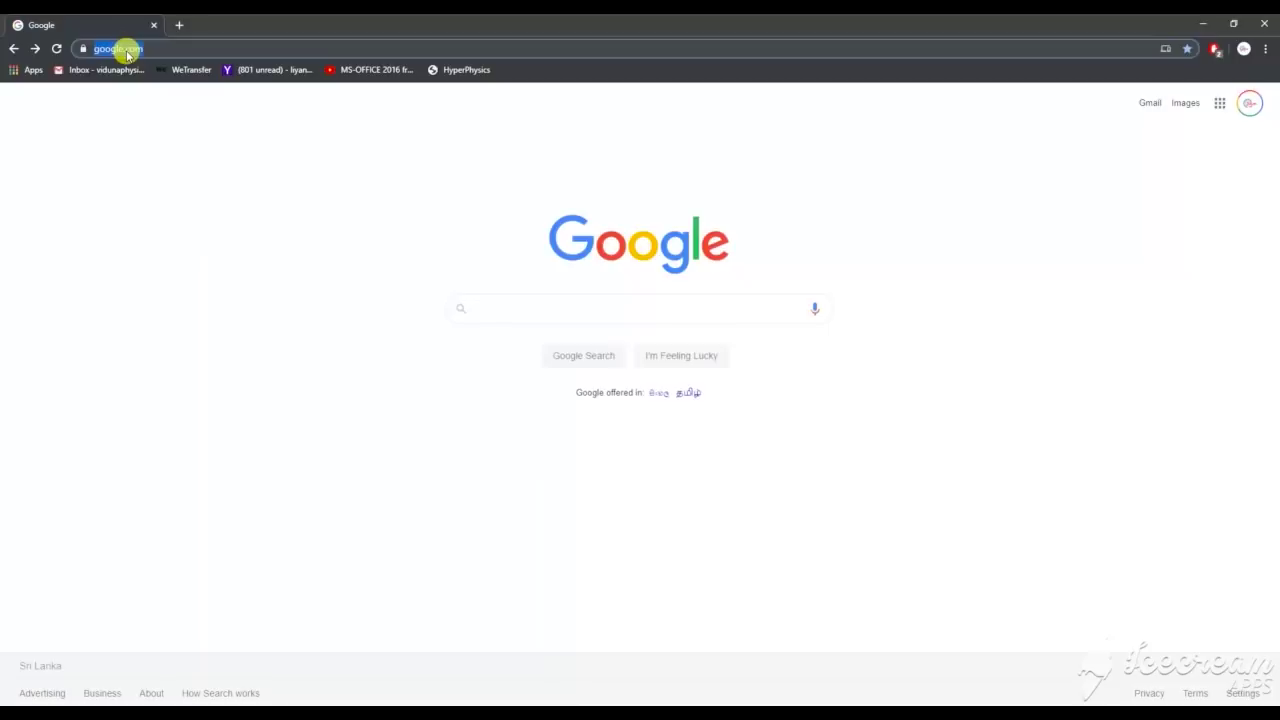
Open live.viduna.lk, submit the login phone number, and enter the one-time confirmation code
text(live.viduna.lk)
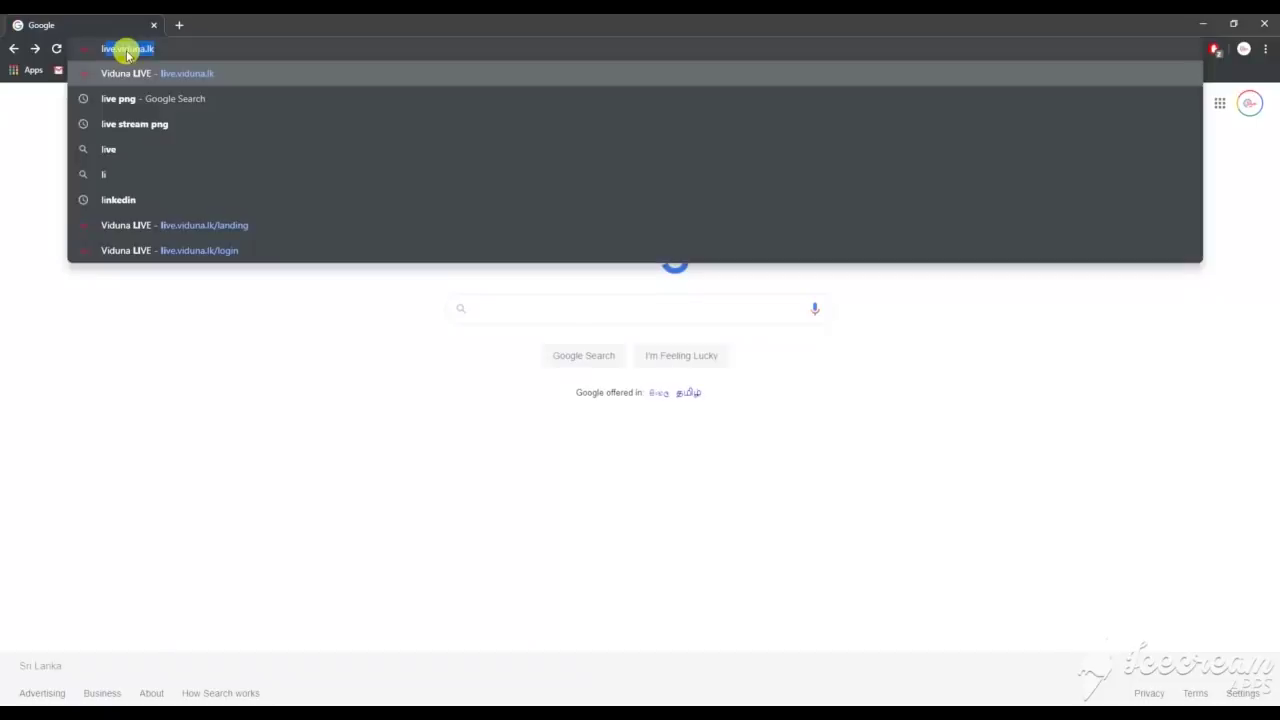
key(Return)
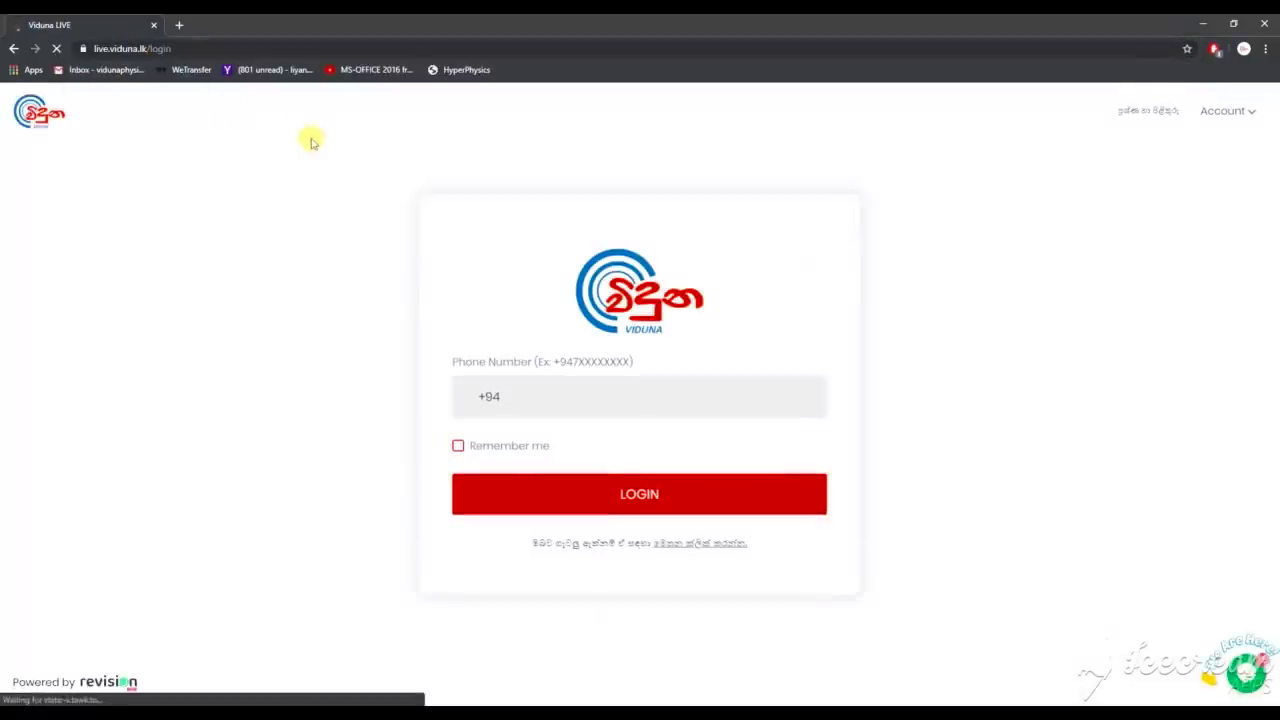
click(564, 397)
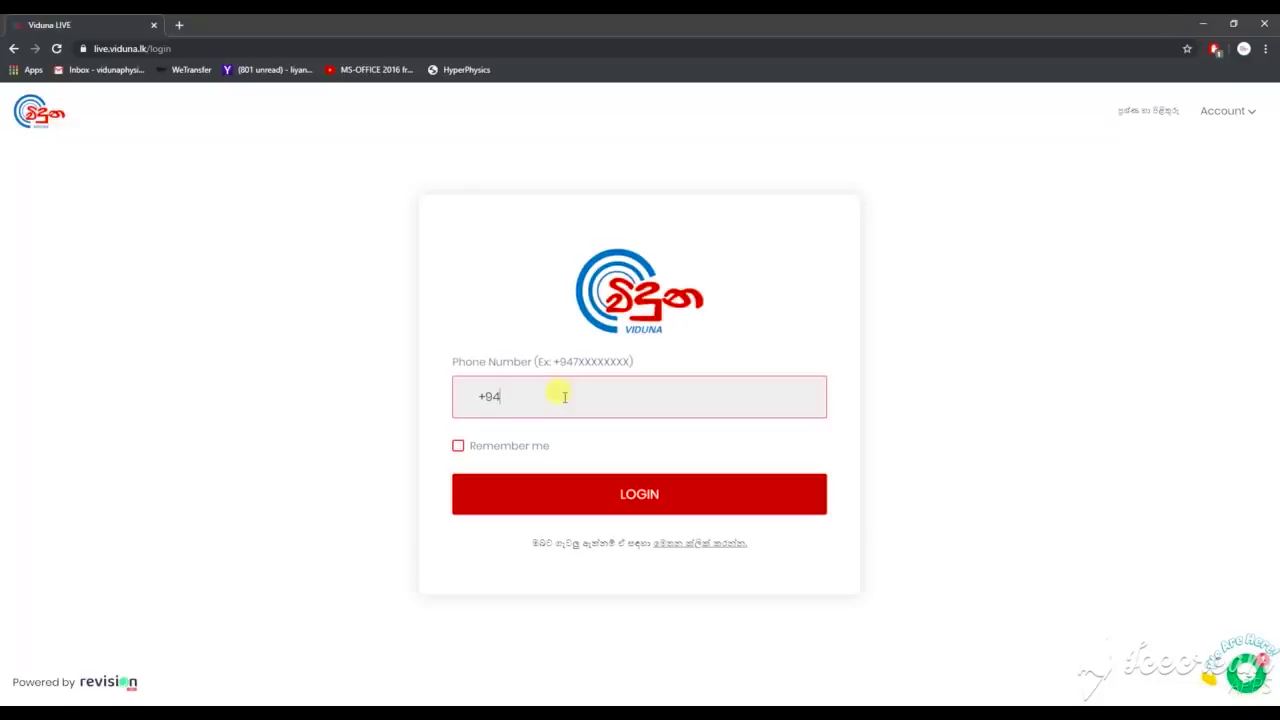
text(7)
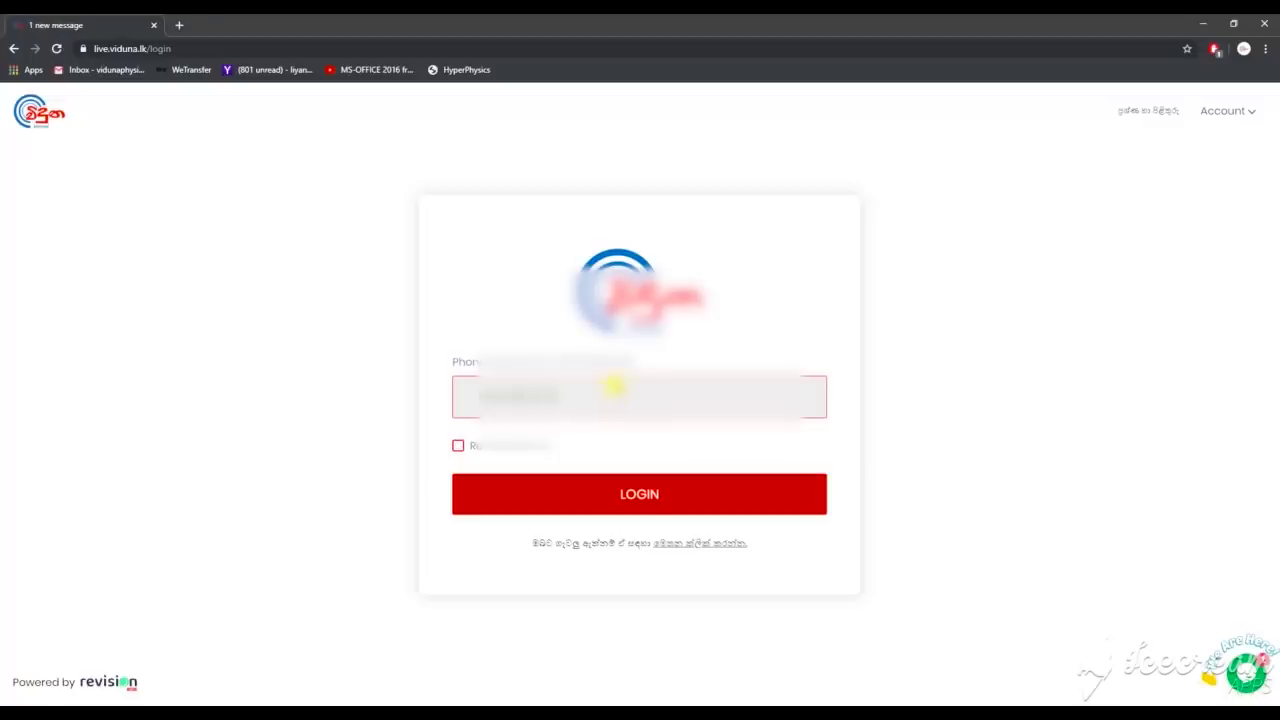
key(Return)
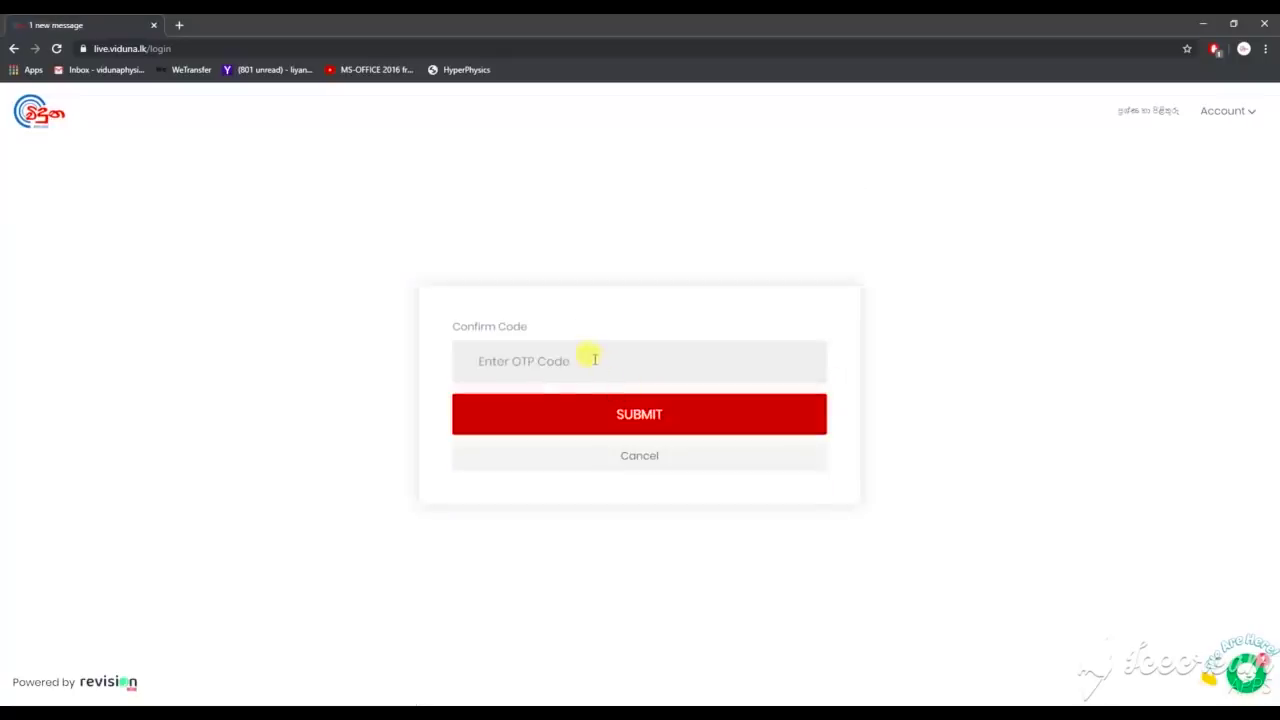
click(595, 360)
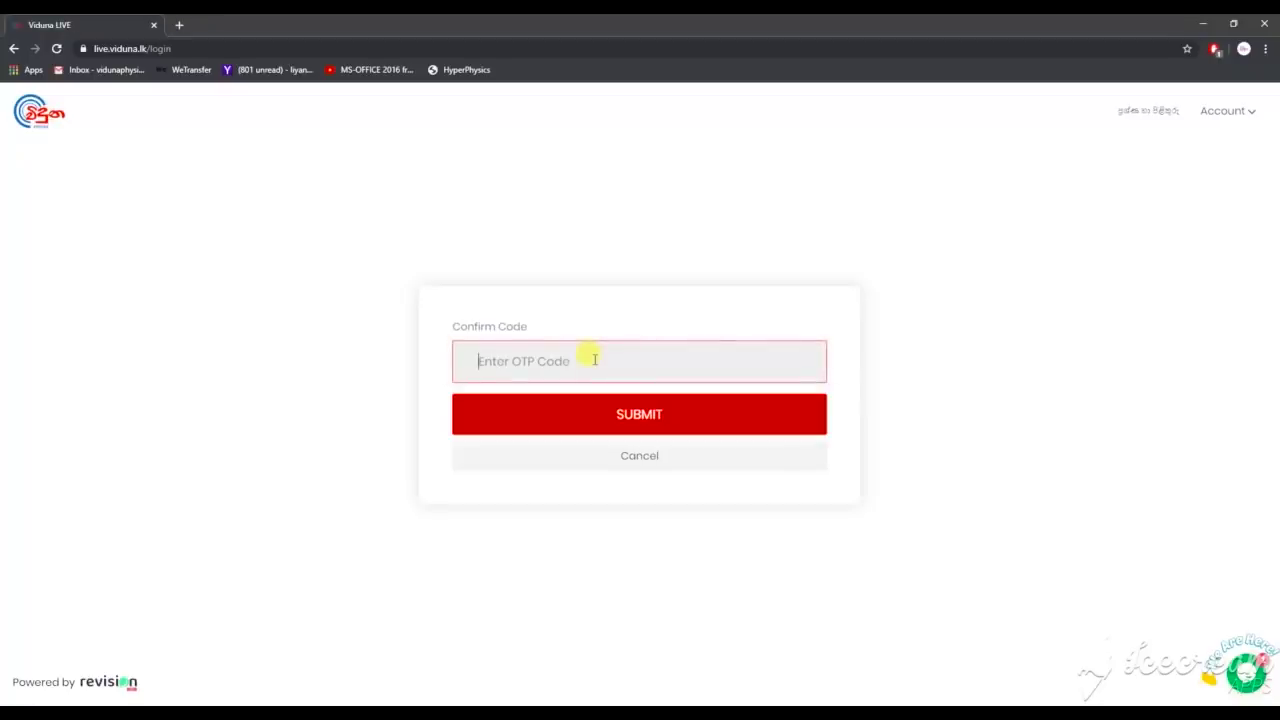
Submit the confirmation code, look at the FAQ page, and return to the landing page
click(661, 417)
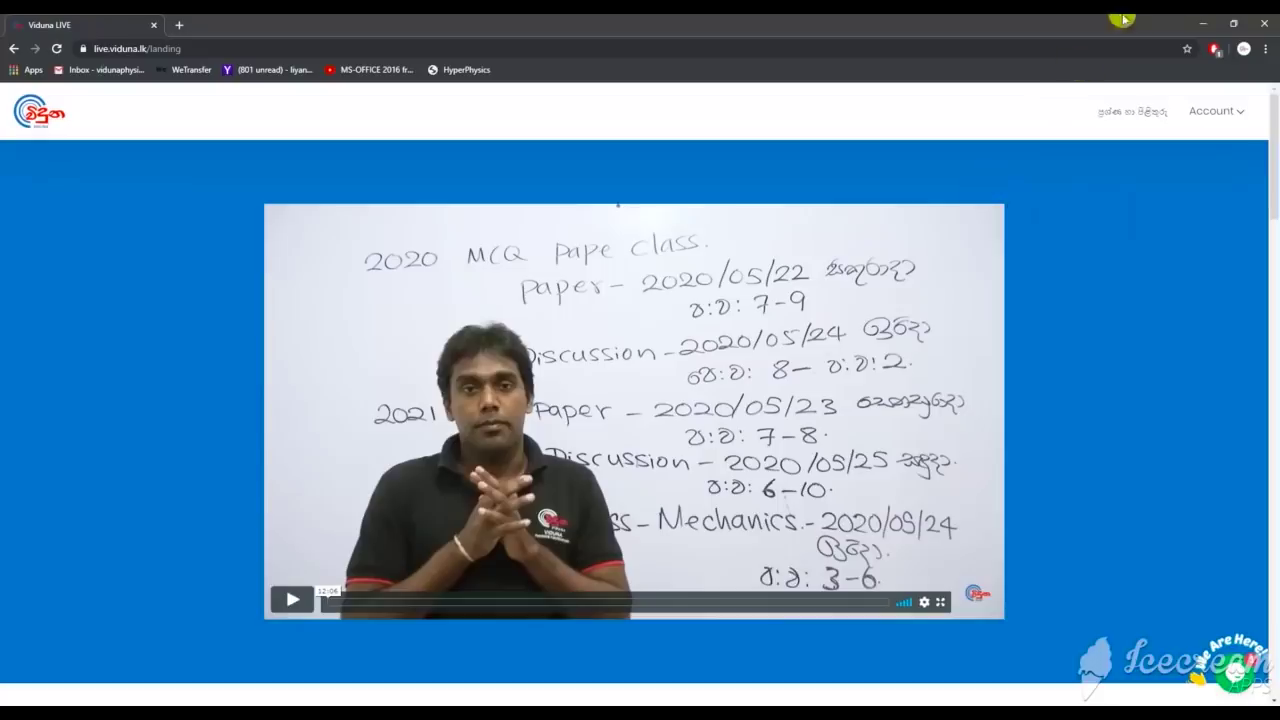
click(1110, 114)
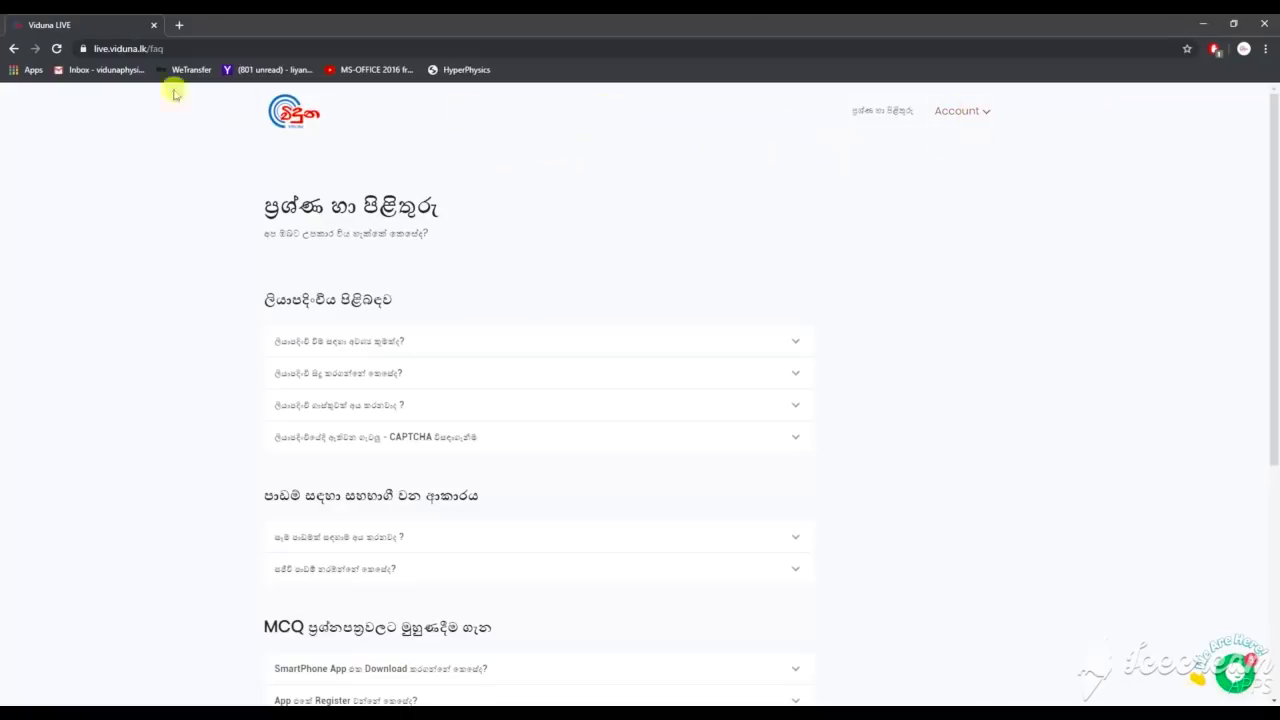
click(14, 48)
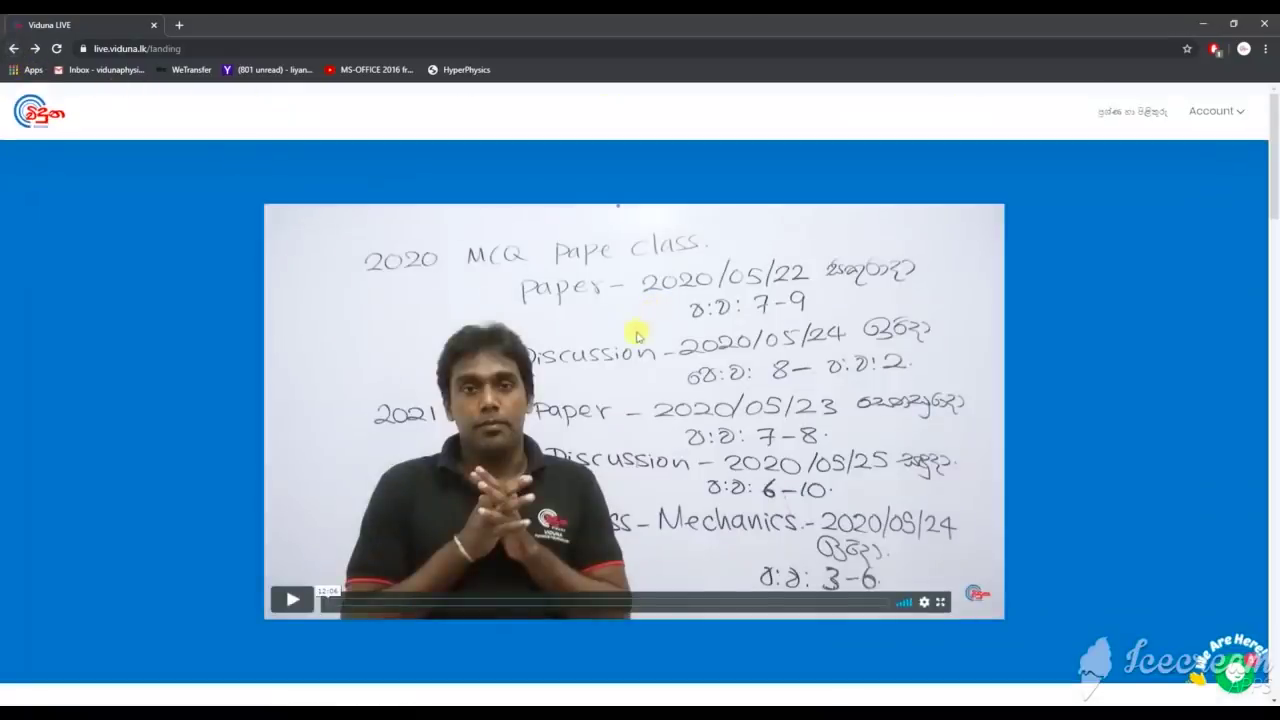
Scroll down through the landing page's intro video and numbered setup steps
scroll(681, 505, down, 2)
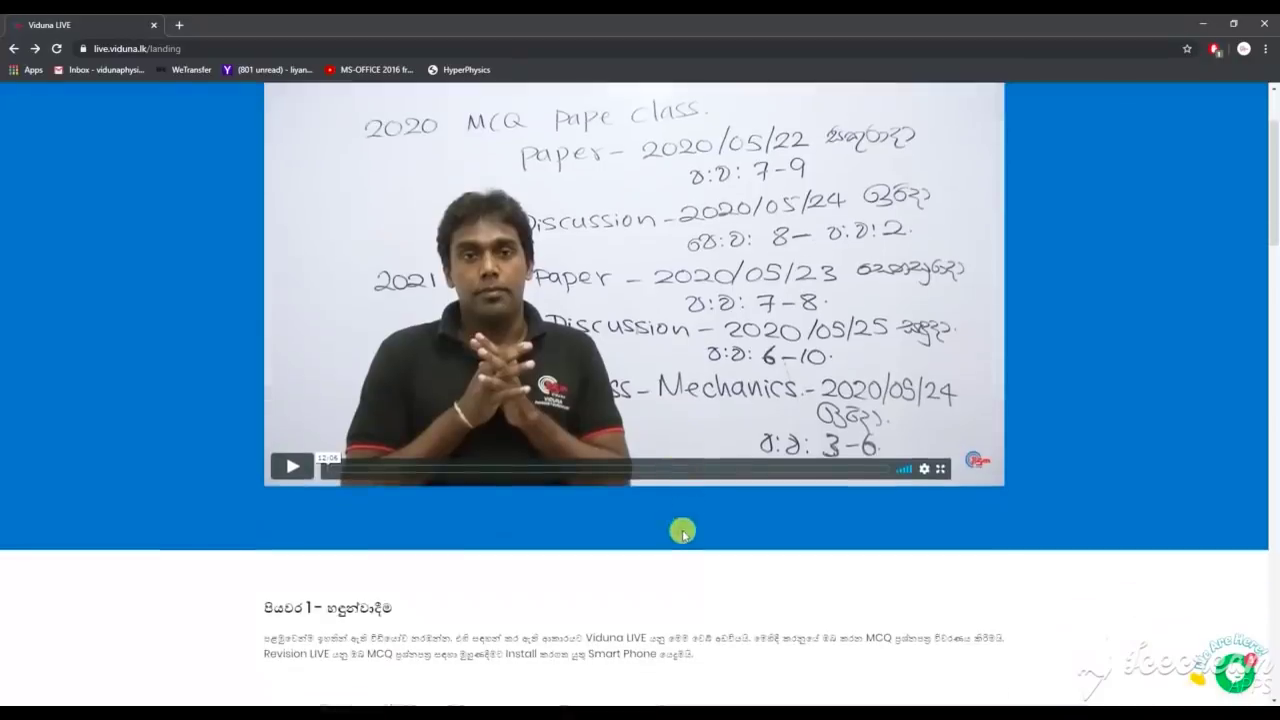
scroll(655, 490, down, 2)
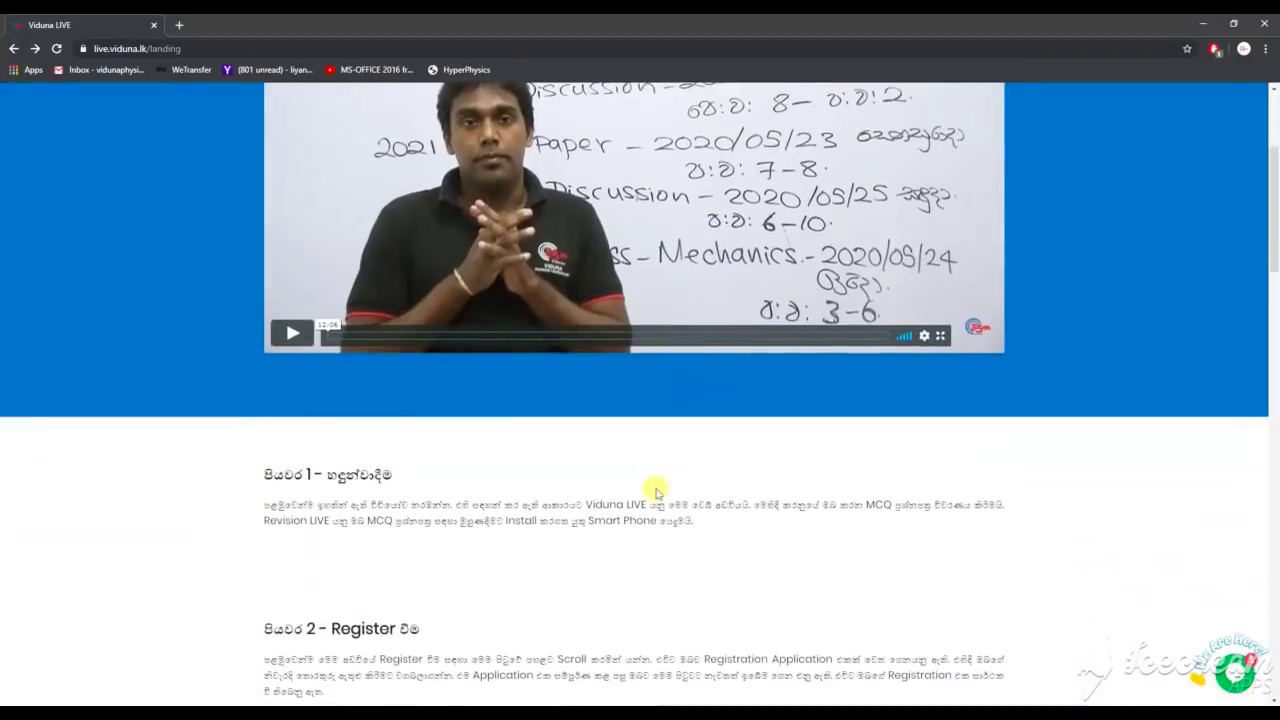
scroll(655, 490, down, 1)
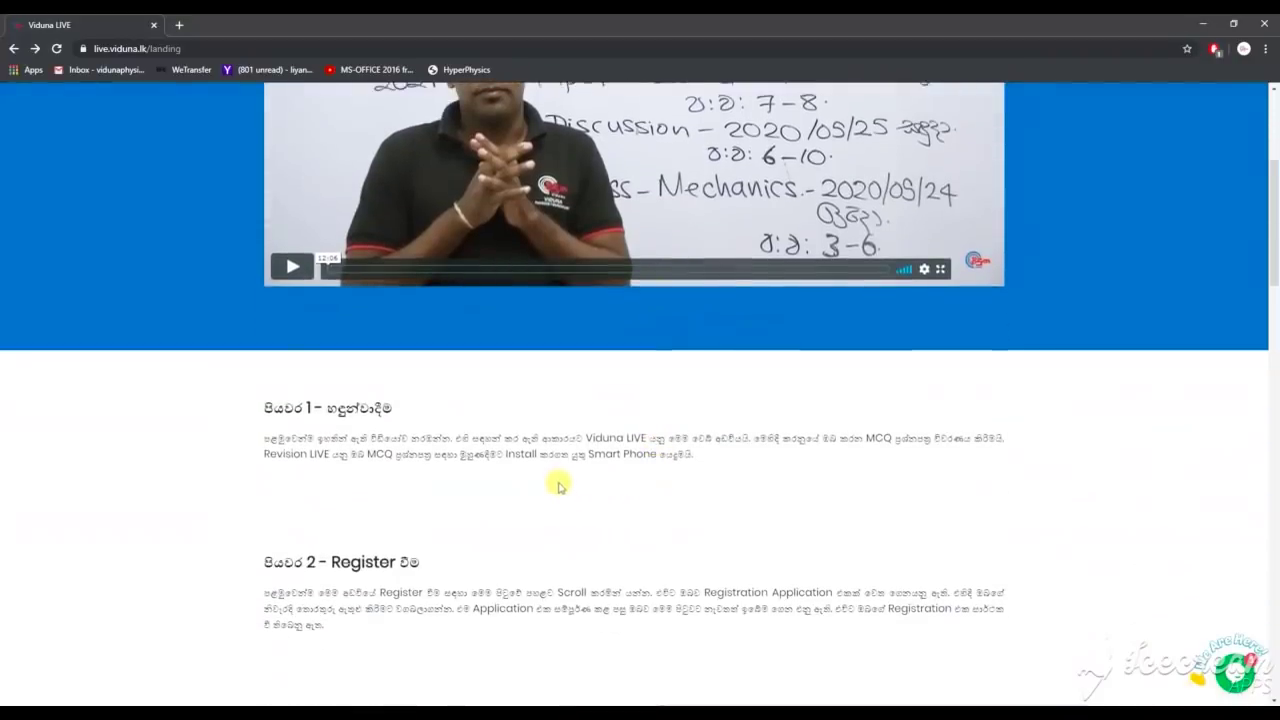
scroll(539, 483, down, 2)
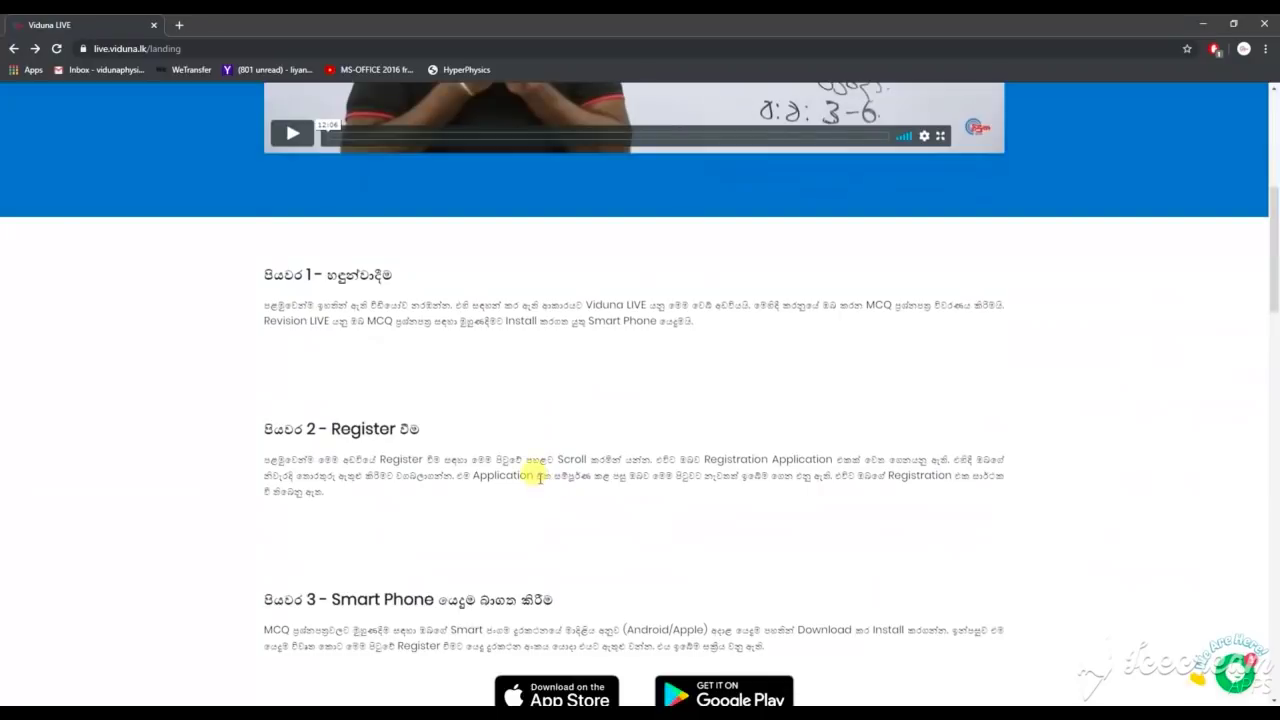
scroll(535, 472, down, 2)
scroll(545, 477, down, 3)
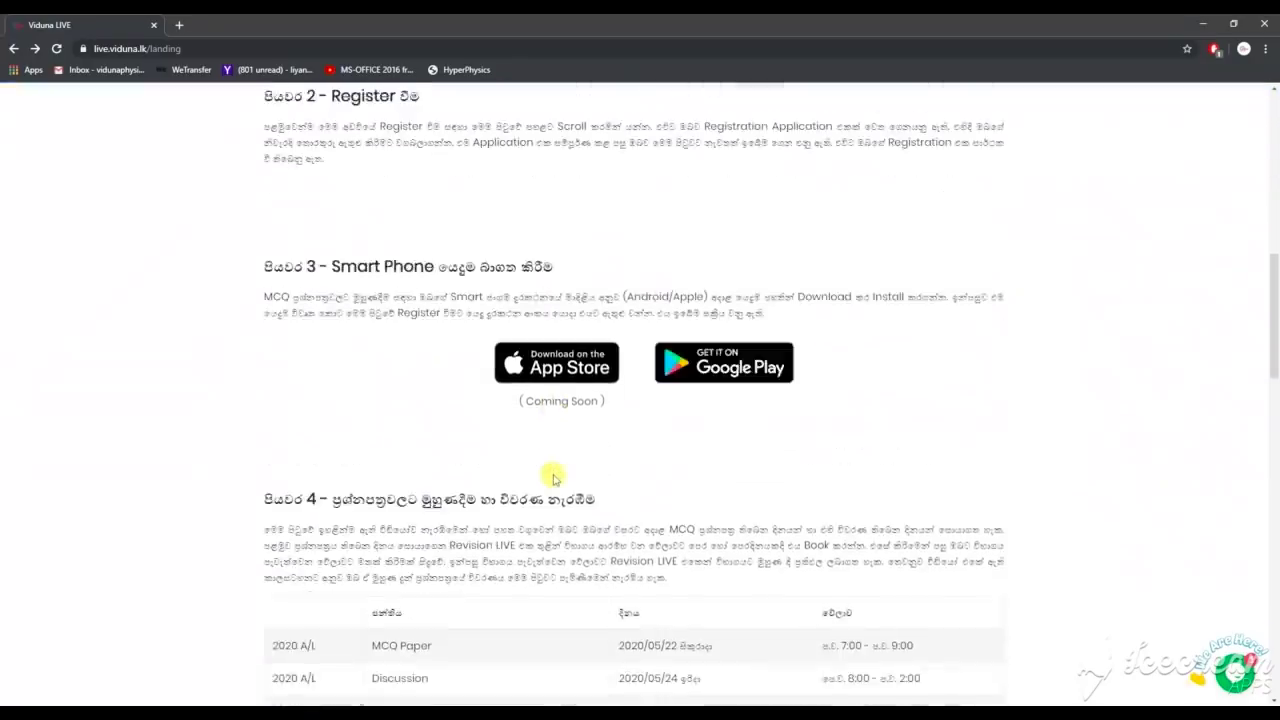
scroll(555, 478, down, 3)
scroll(555, 478, down, 2)
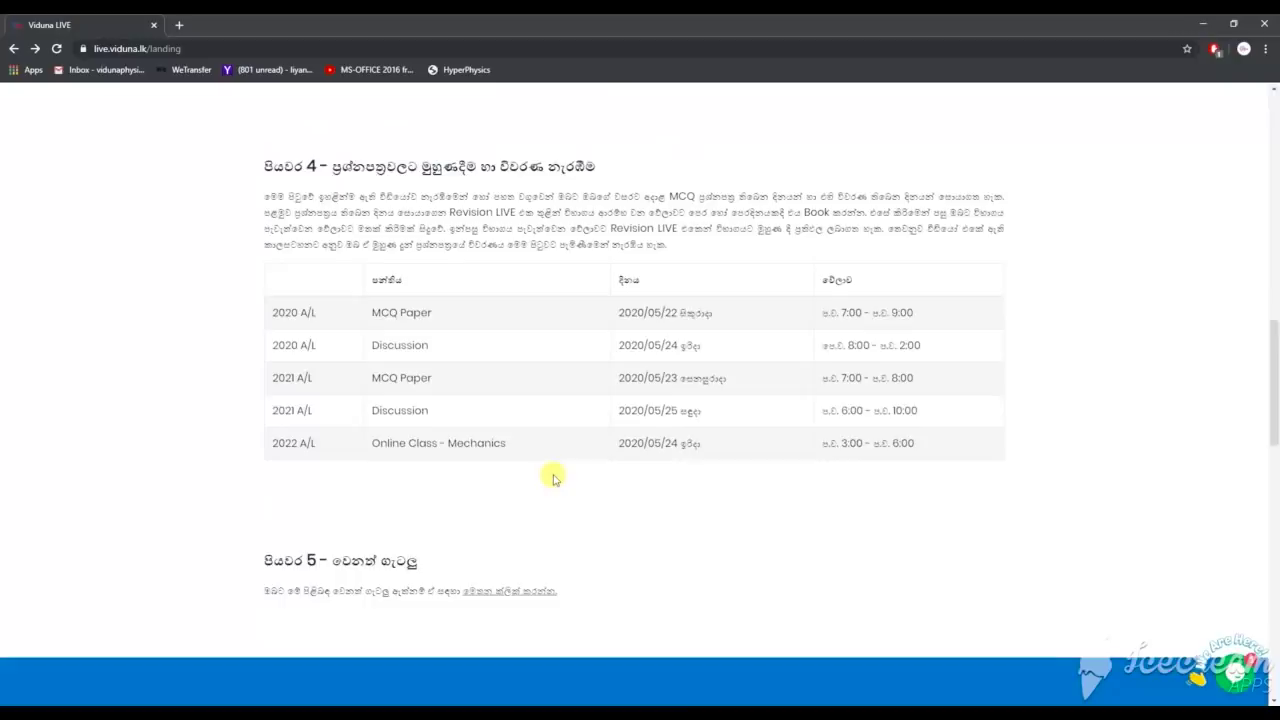
scroll(555, 478, down, 10)
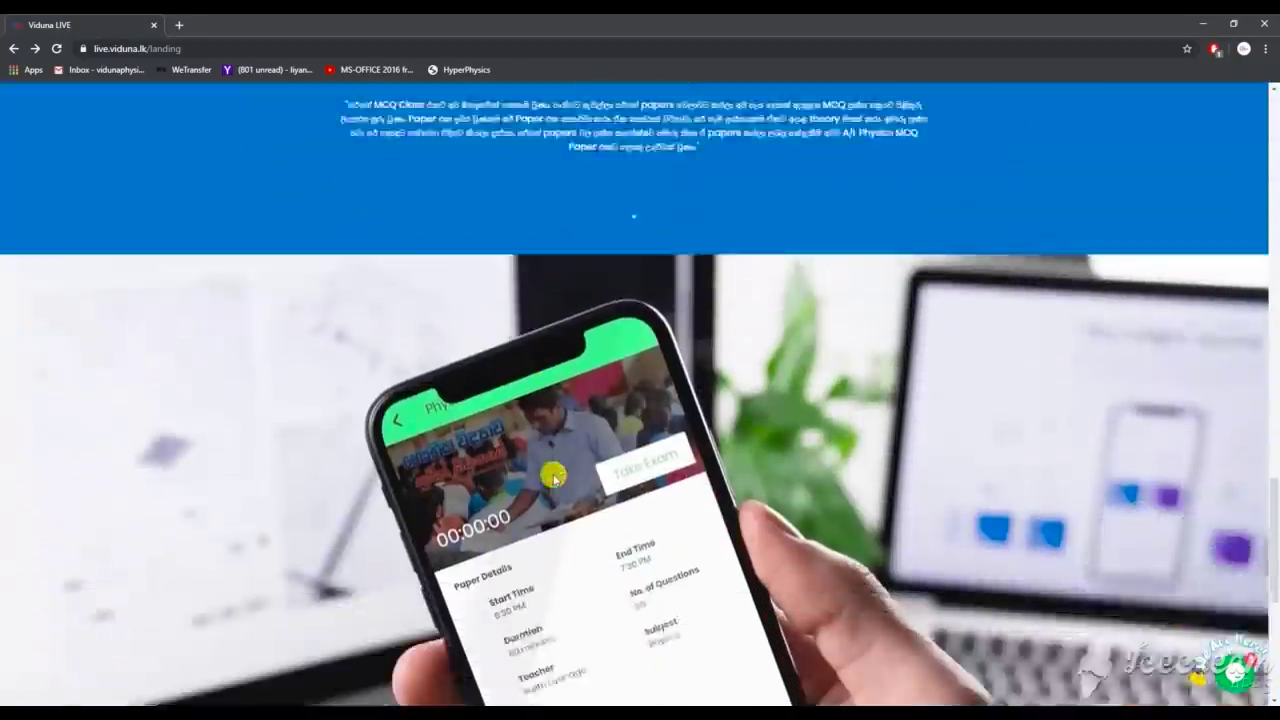
scroll(555, 478, down, 3)
Open the registration form and fill in the student's first name, last name and e-mail
click(557, 482)
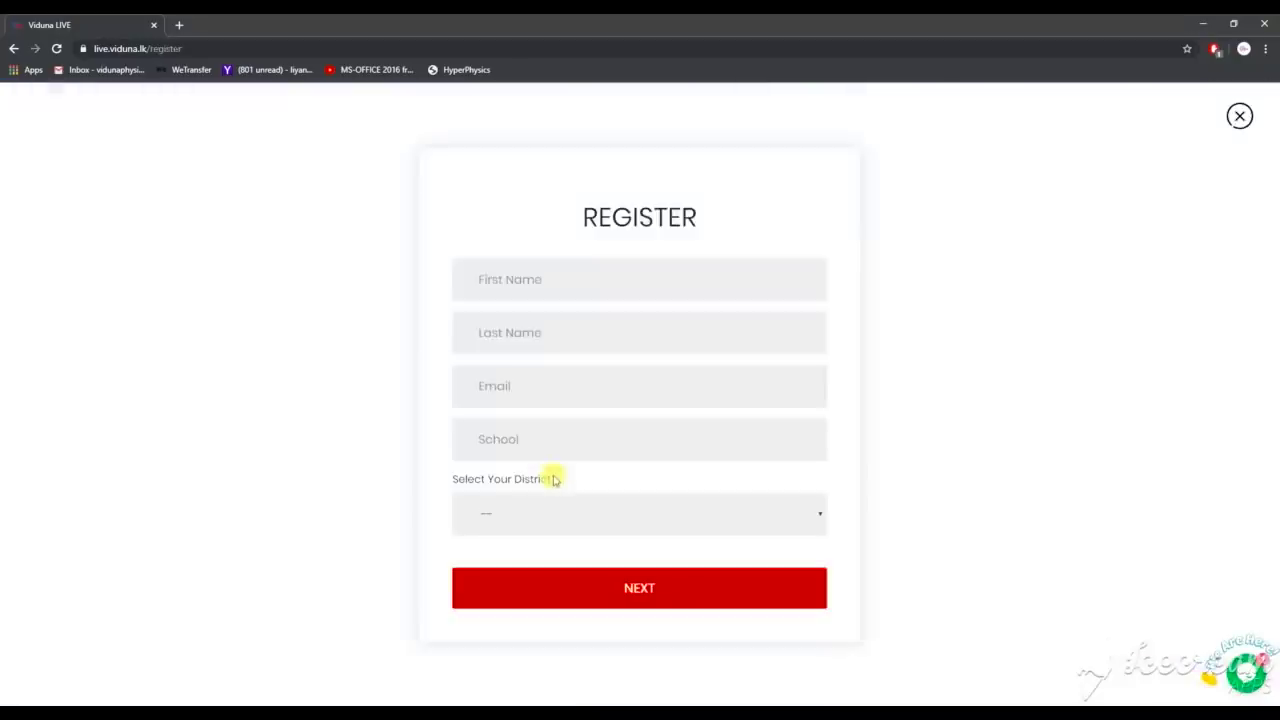
click(528, 279)
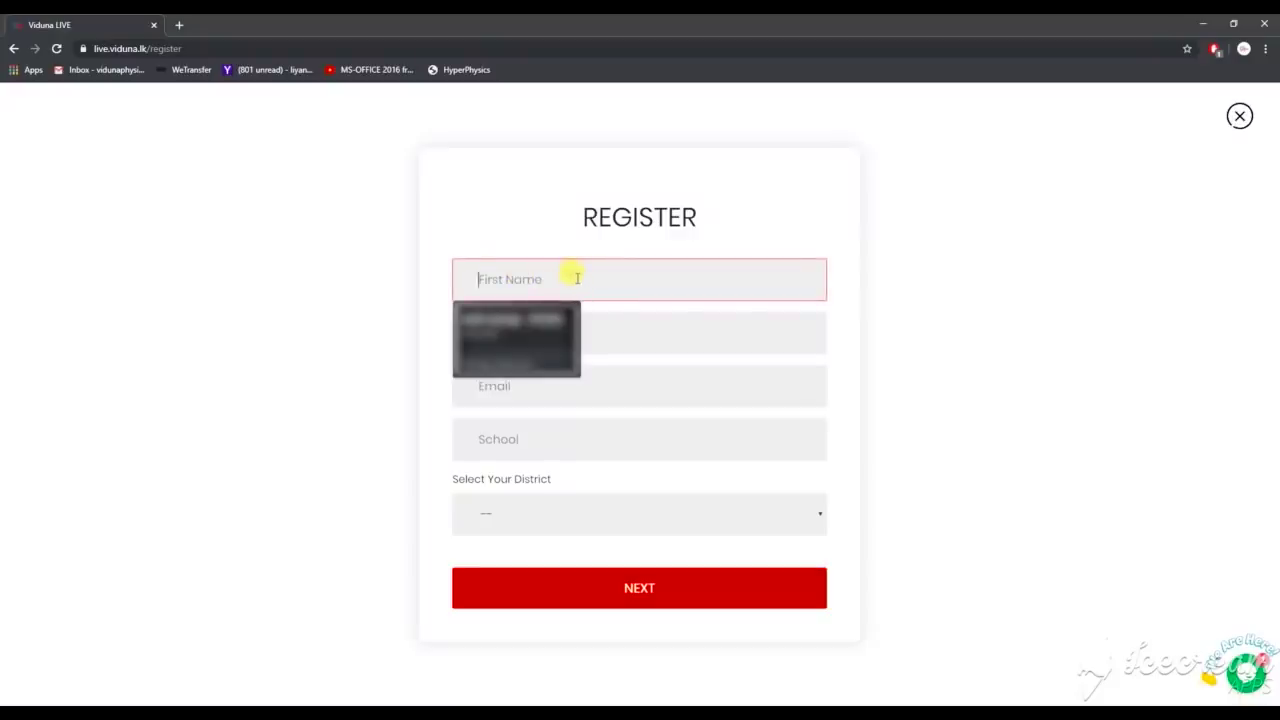
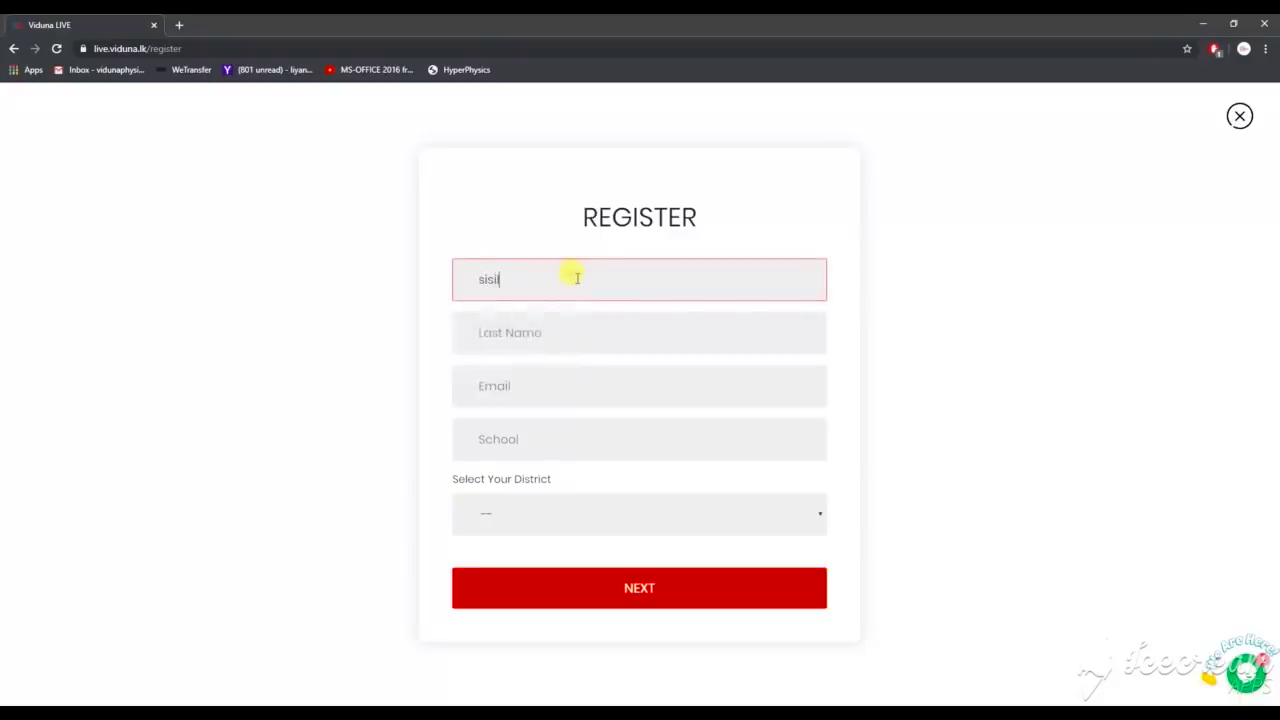
click(522, 318)
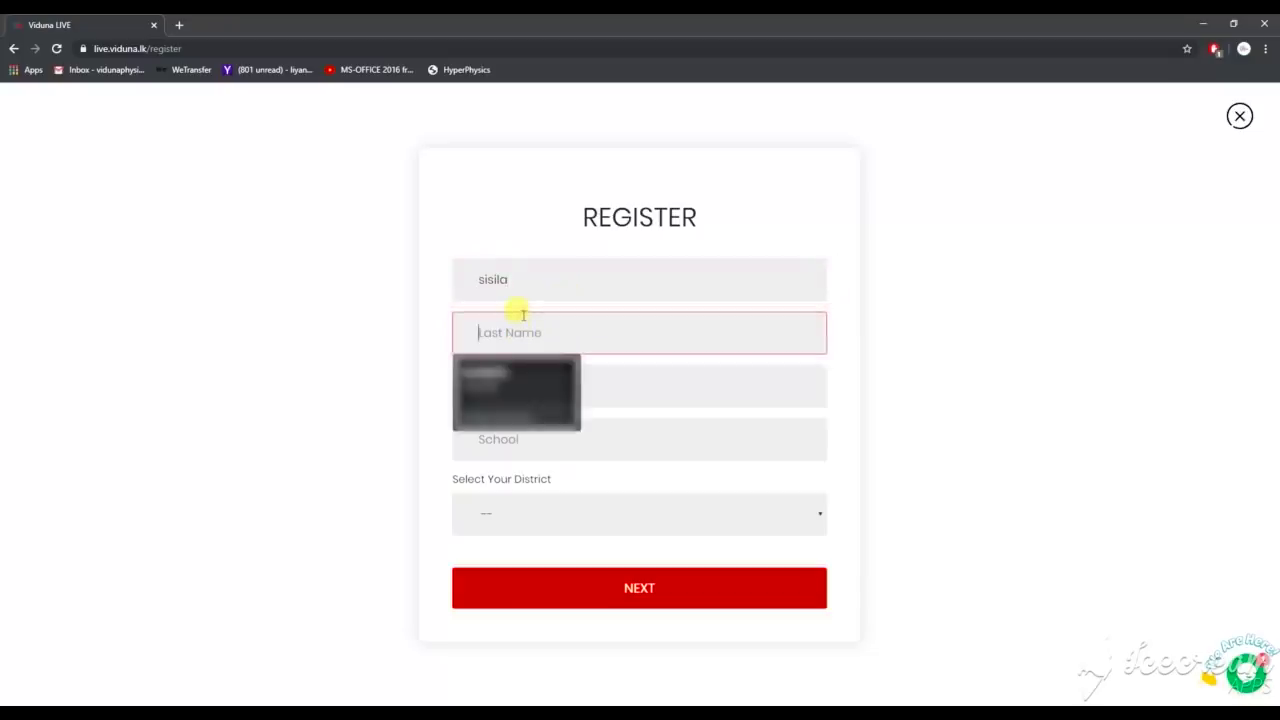
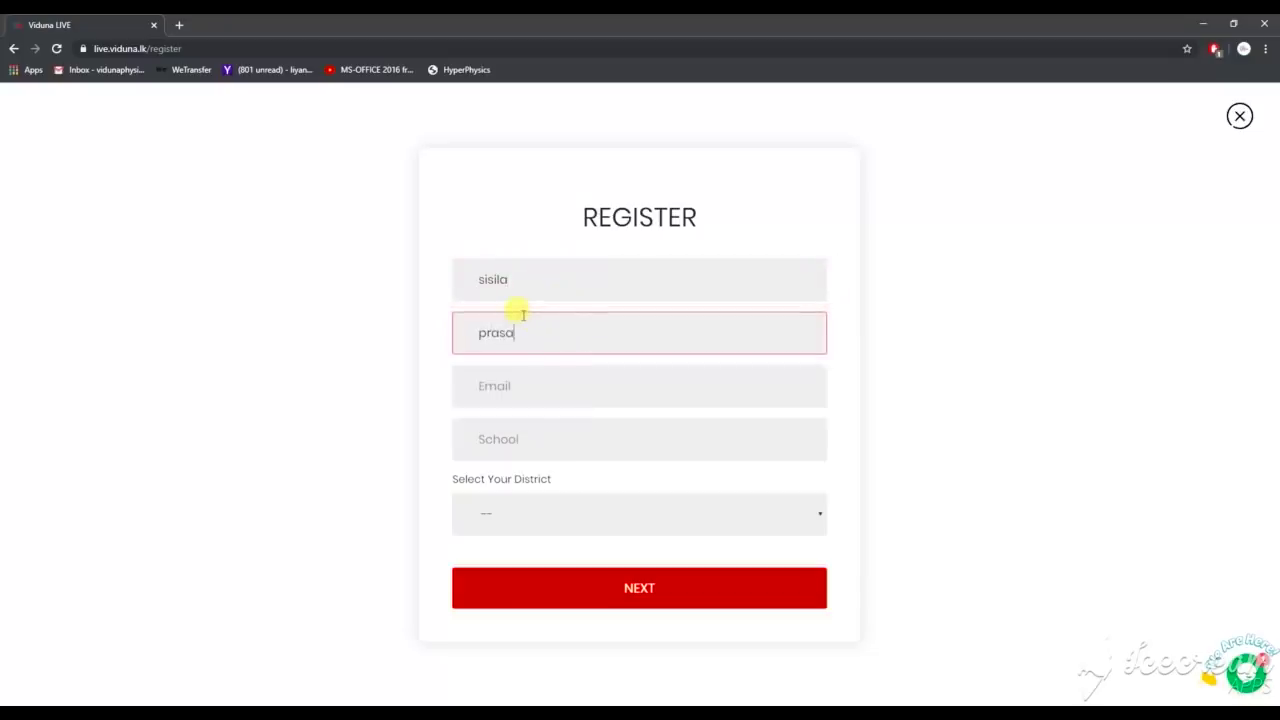
click(502, 385)
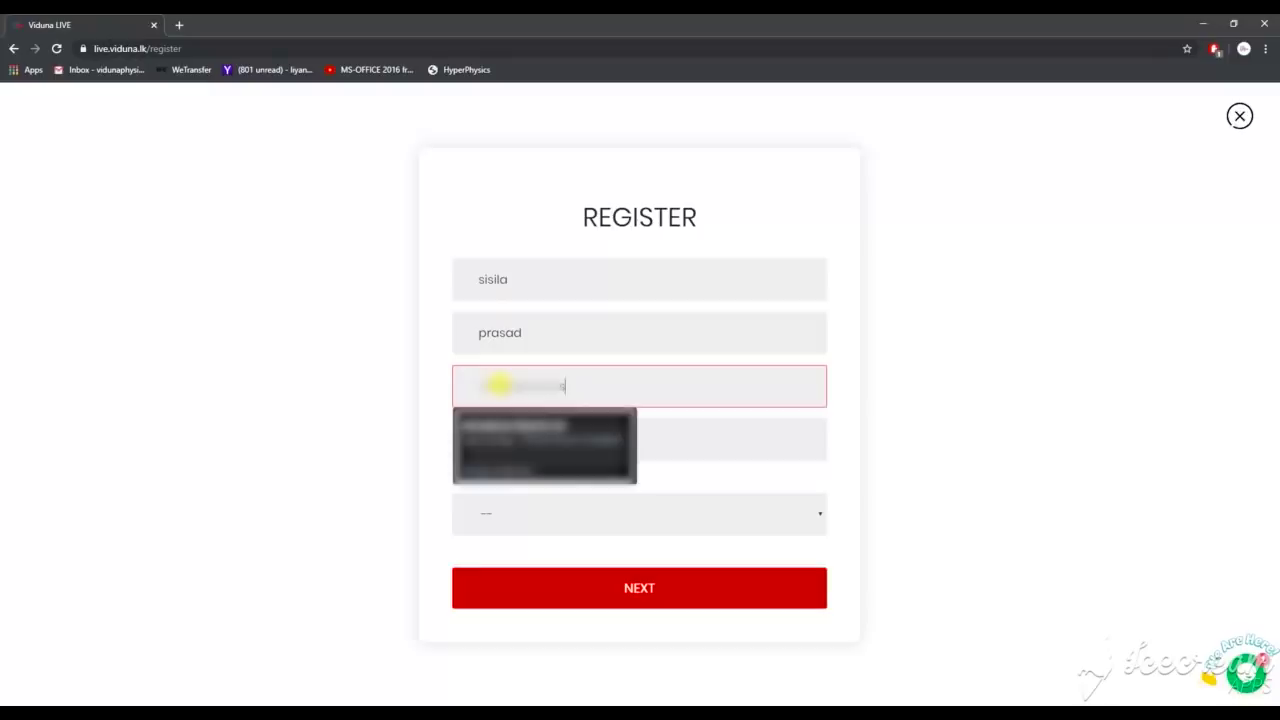
text(@gmail.com)
Enter school 'richmond college galle', choose district Galle, and submit the registration details
click(733, 432)
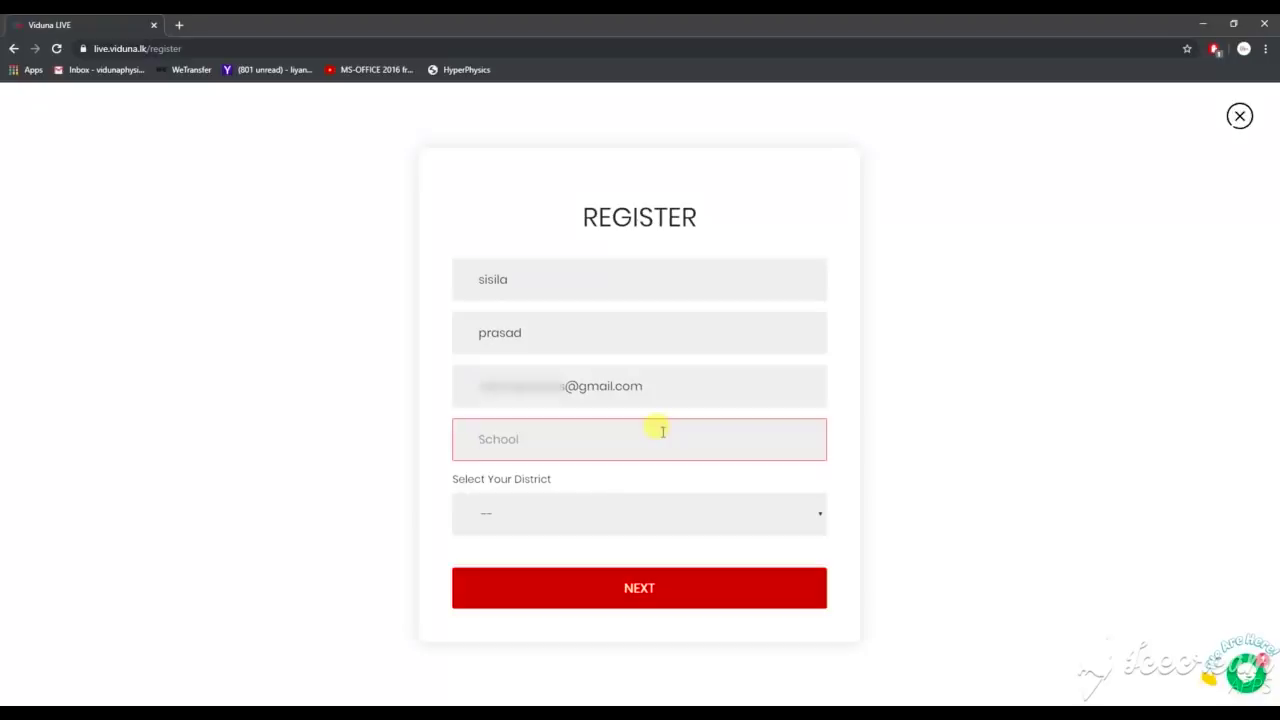
text(richmo)
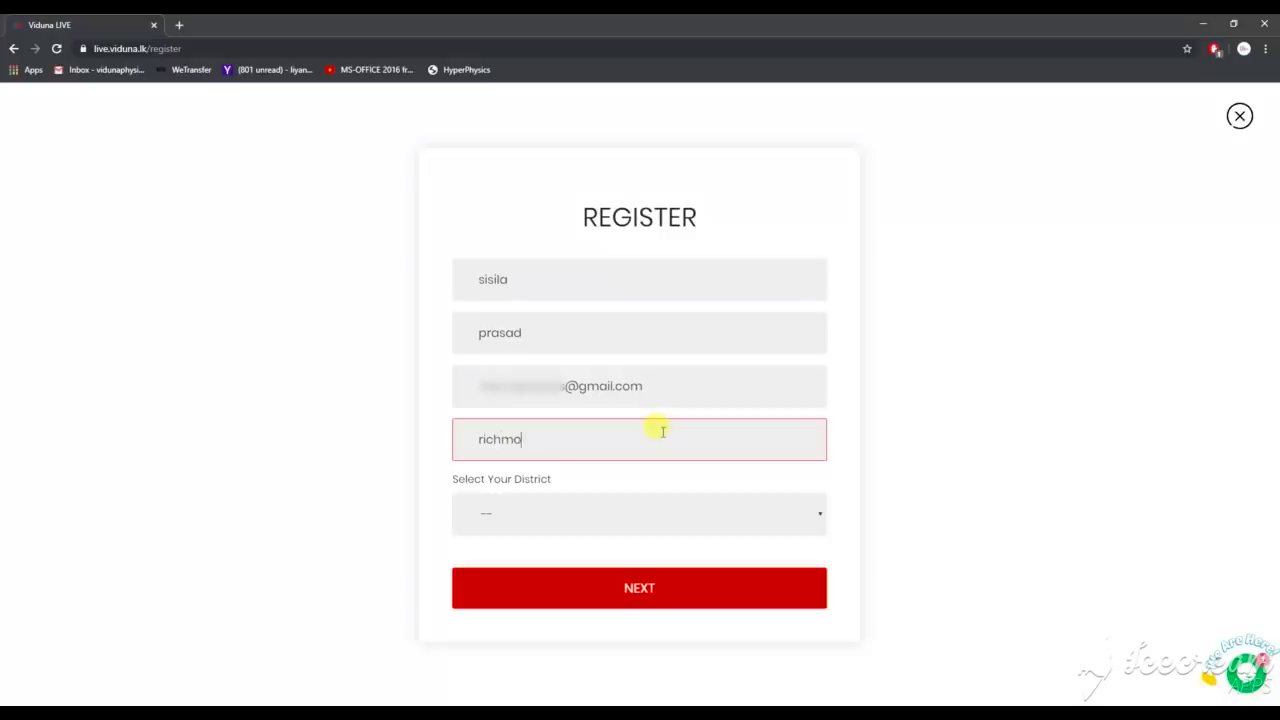
text(nd college galle)
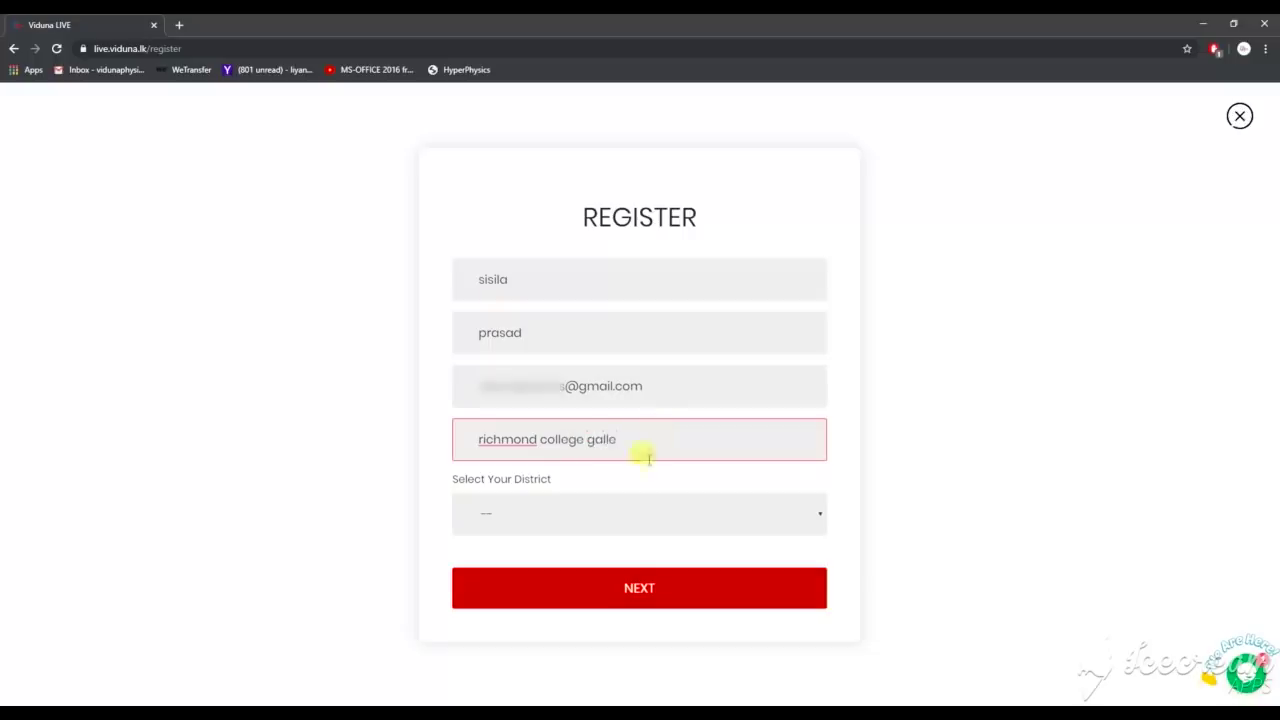
click(502, 512)
scroll(500, 390, down, 1)
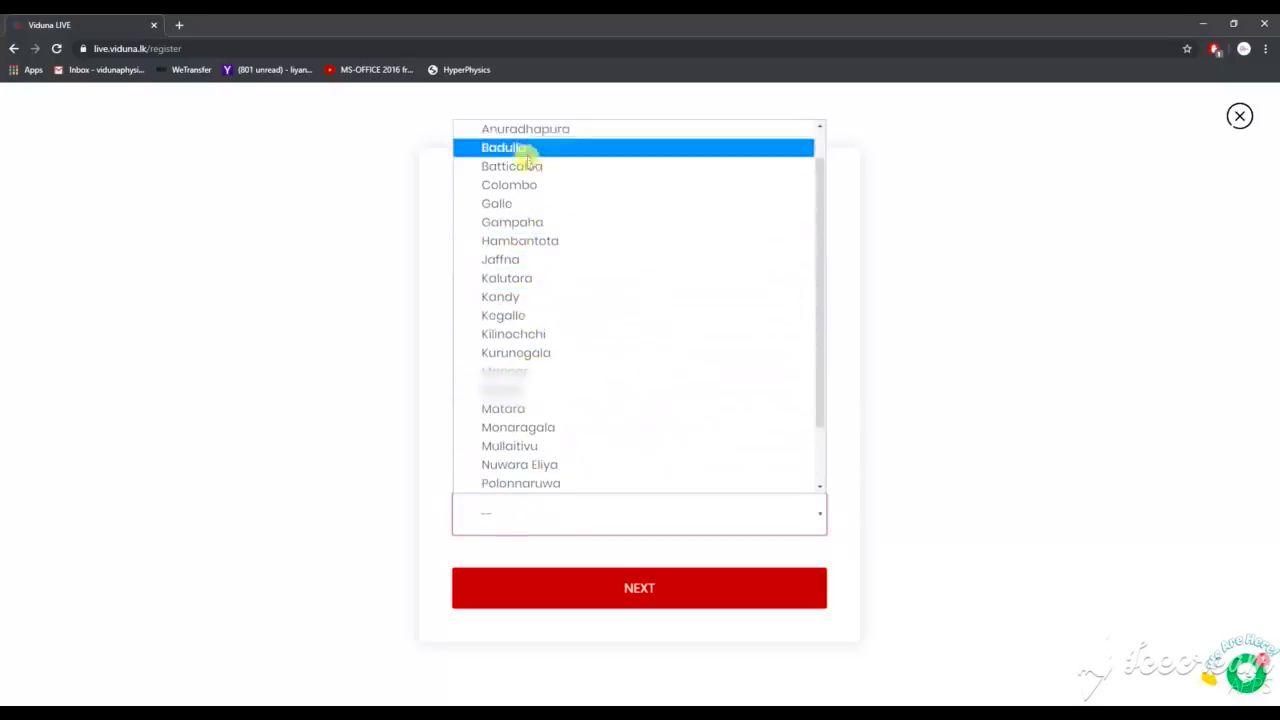
scroll(556, 309, up, 1)
scroll(553, 308, down, 2)
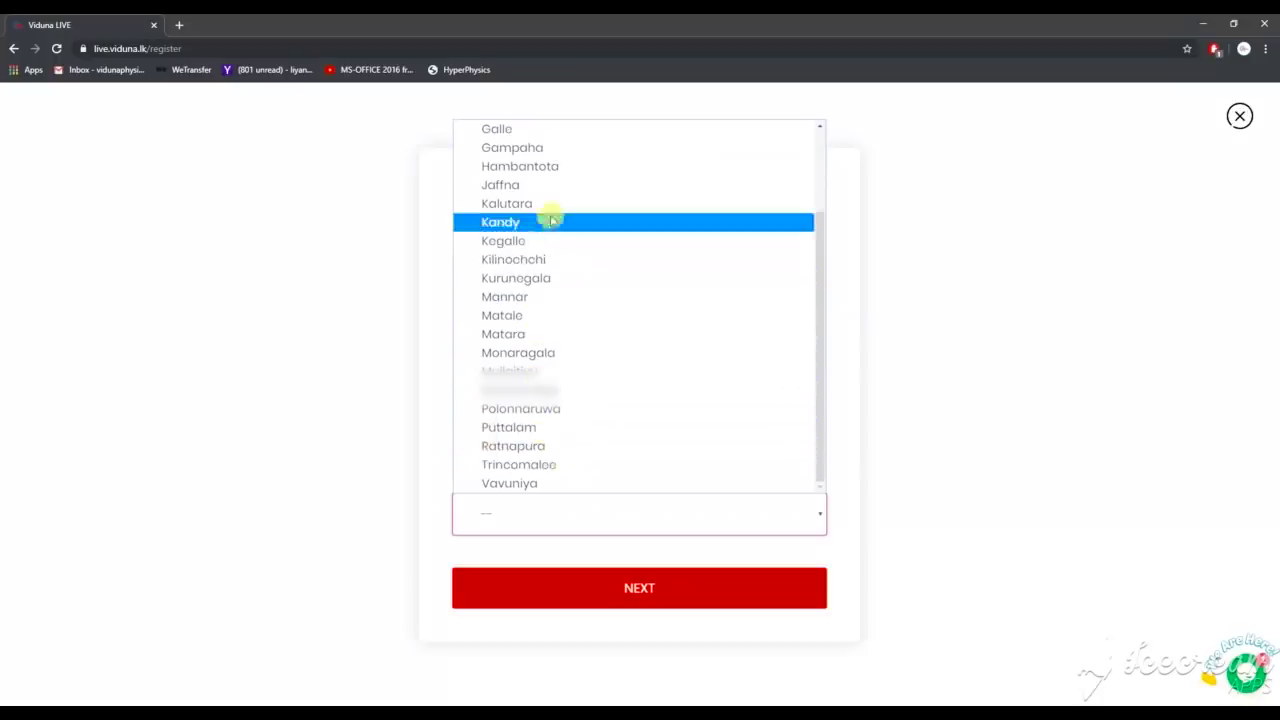
scroll(551, 180, up, 3)
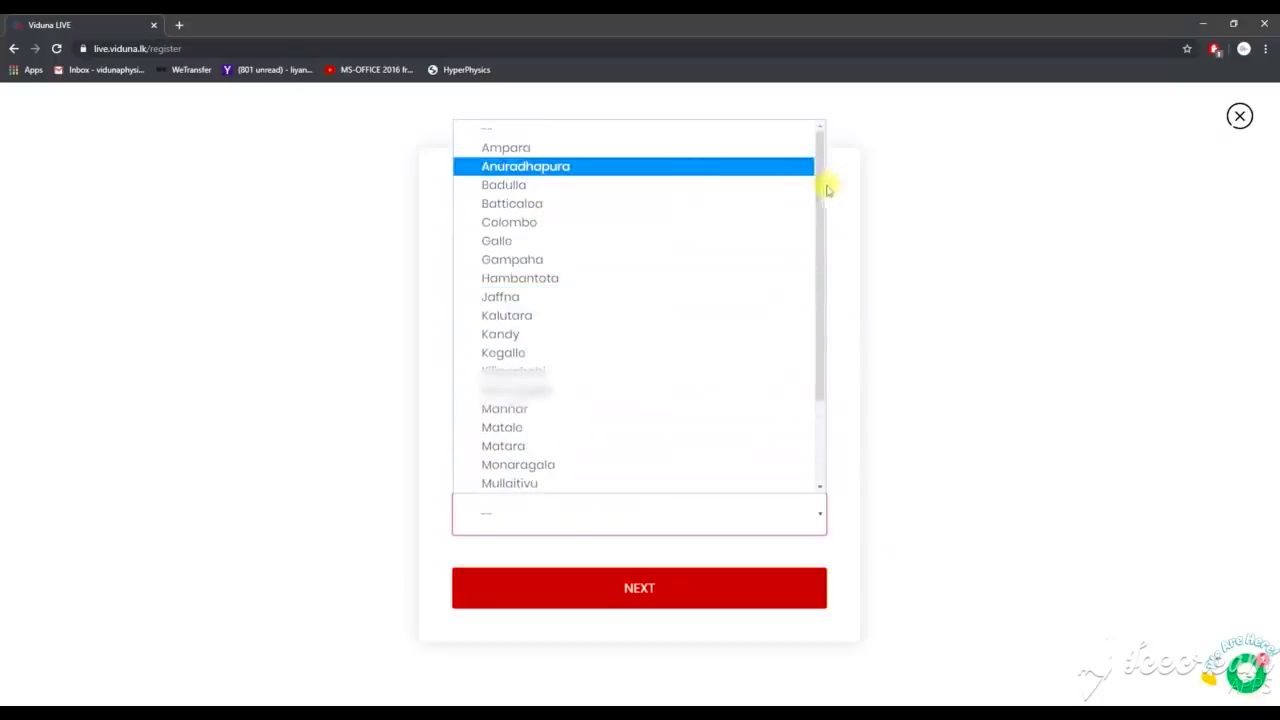
click(579, 243)
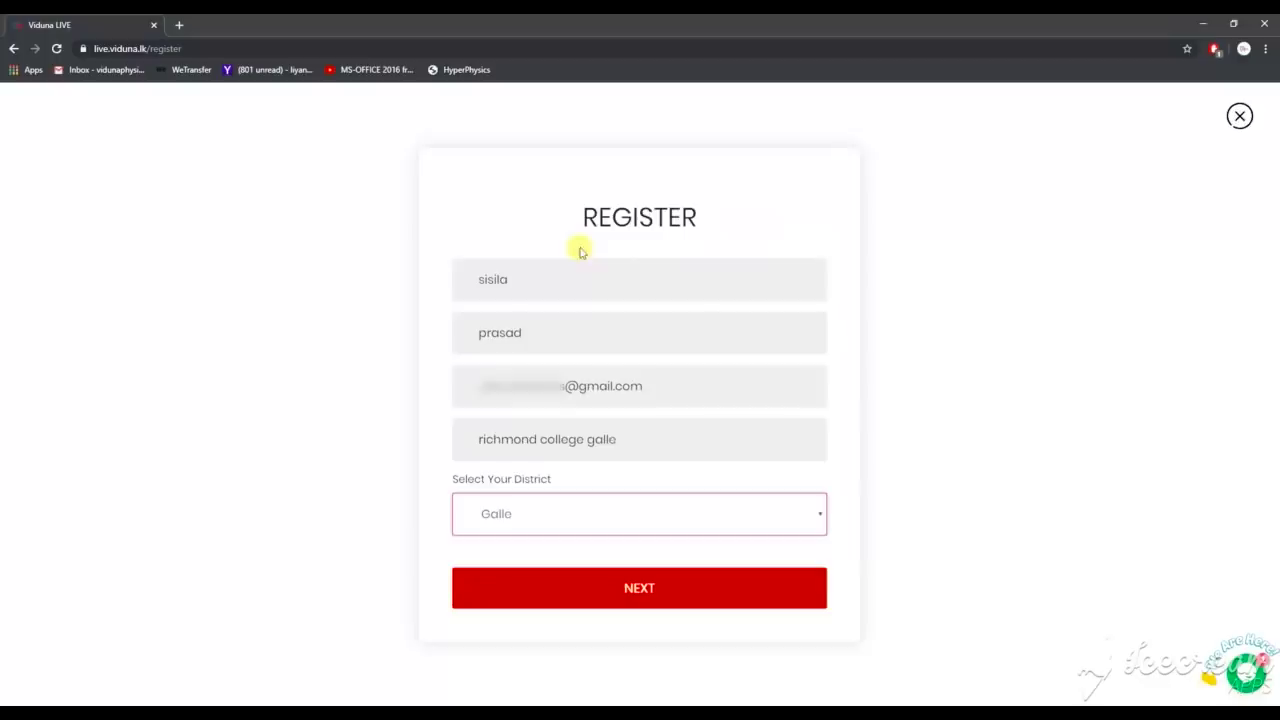
click(602, 598)
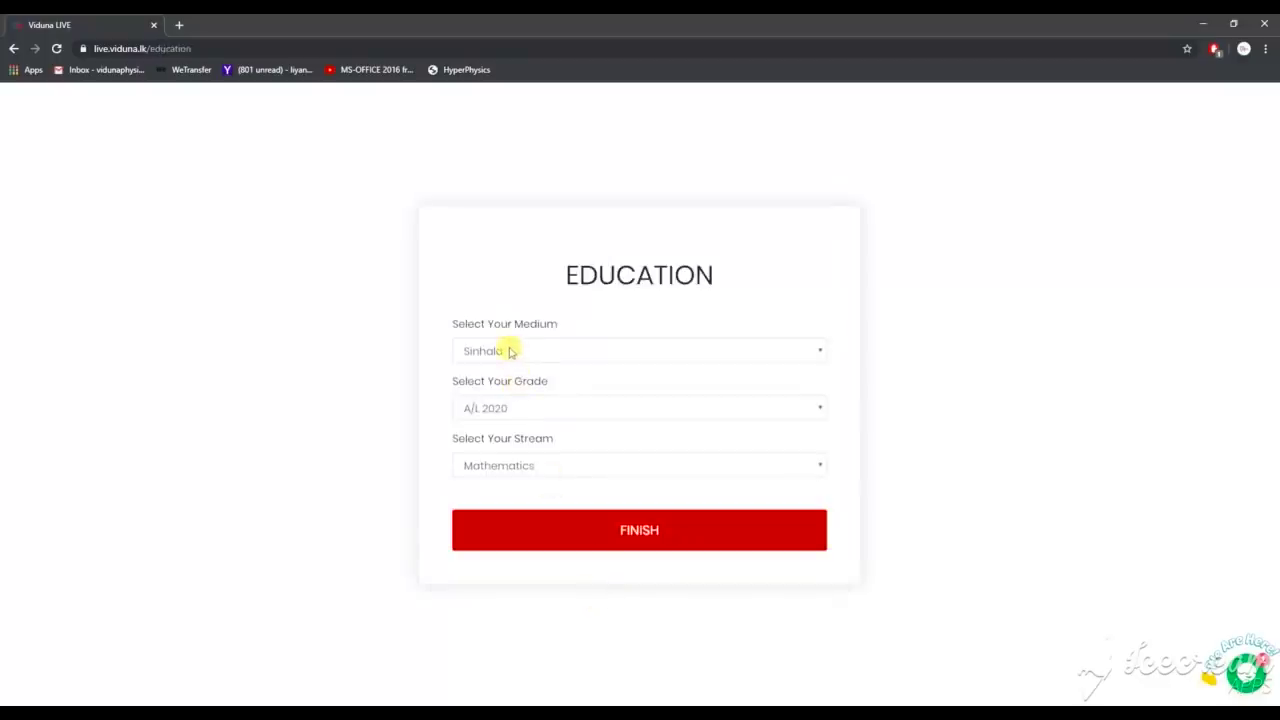
Choose Sinhala medium, grade A/L 2020 and Mathematics stream, then finish the education form
click(510, 352)
click(508, 376)
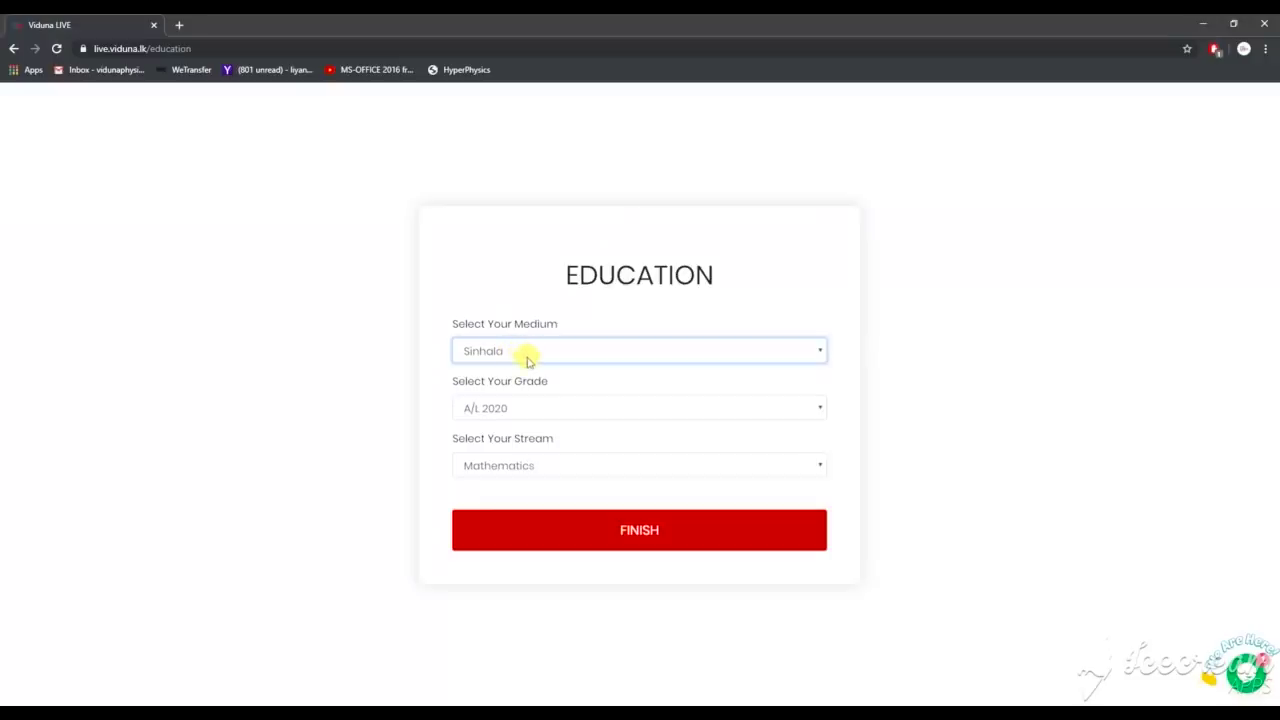
click(493, 410)
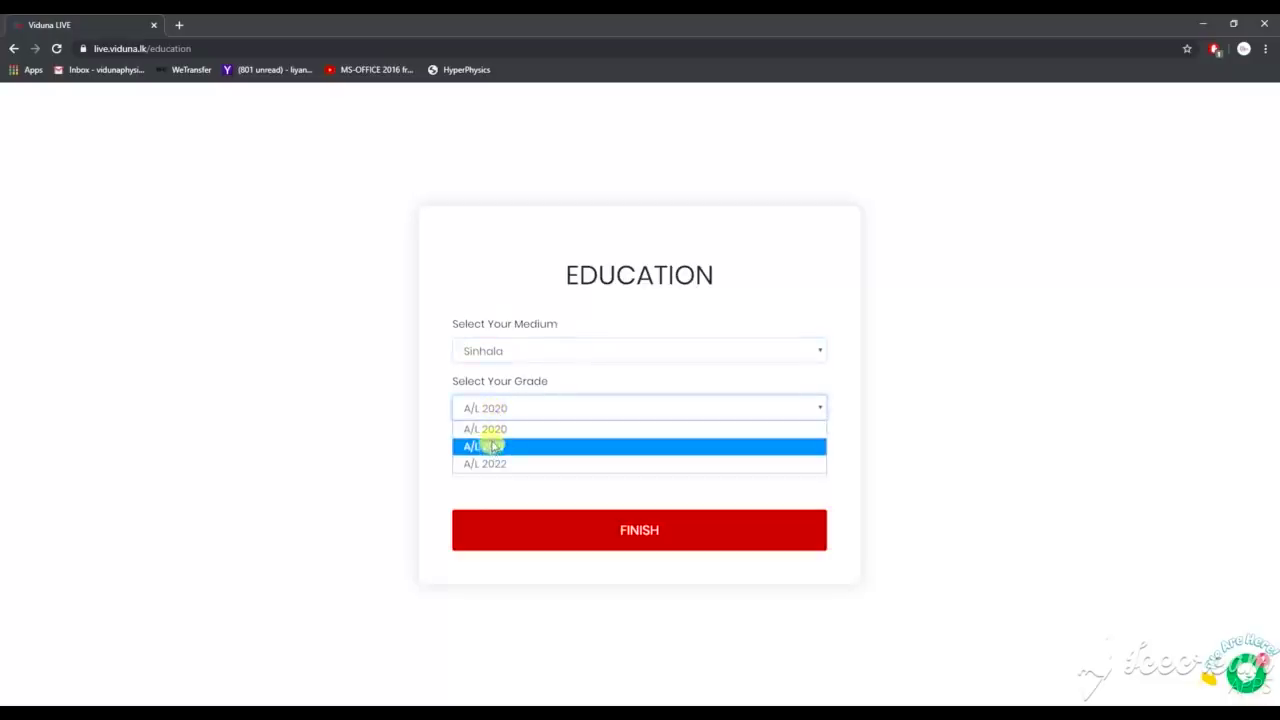
click(490, 414)
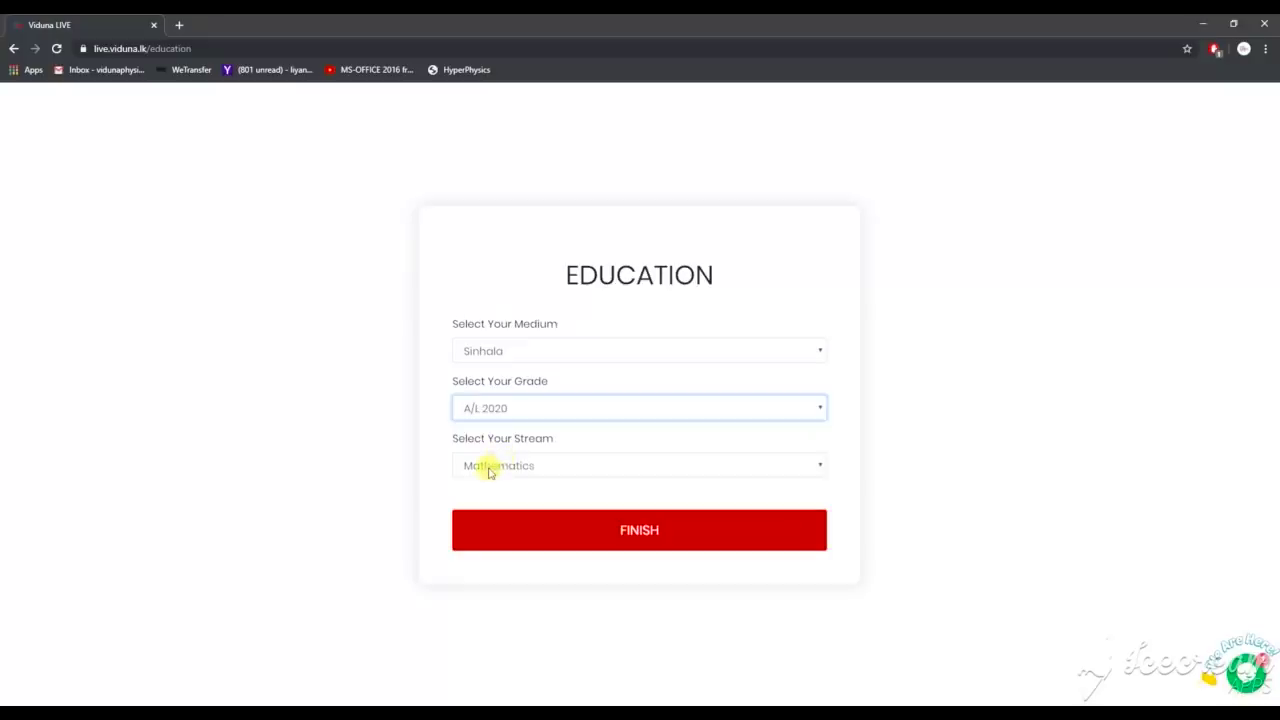
click(488, 465)
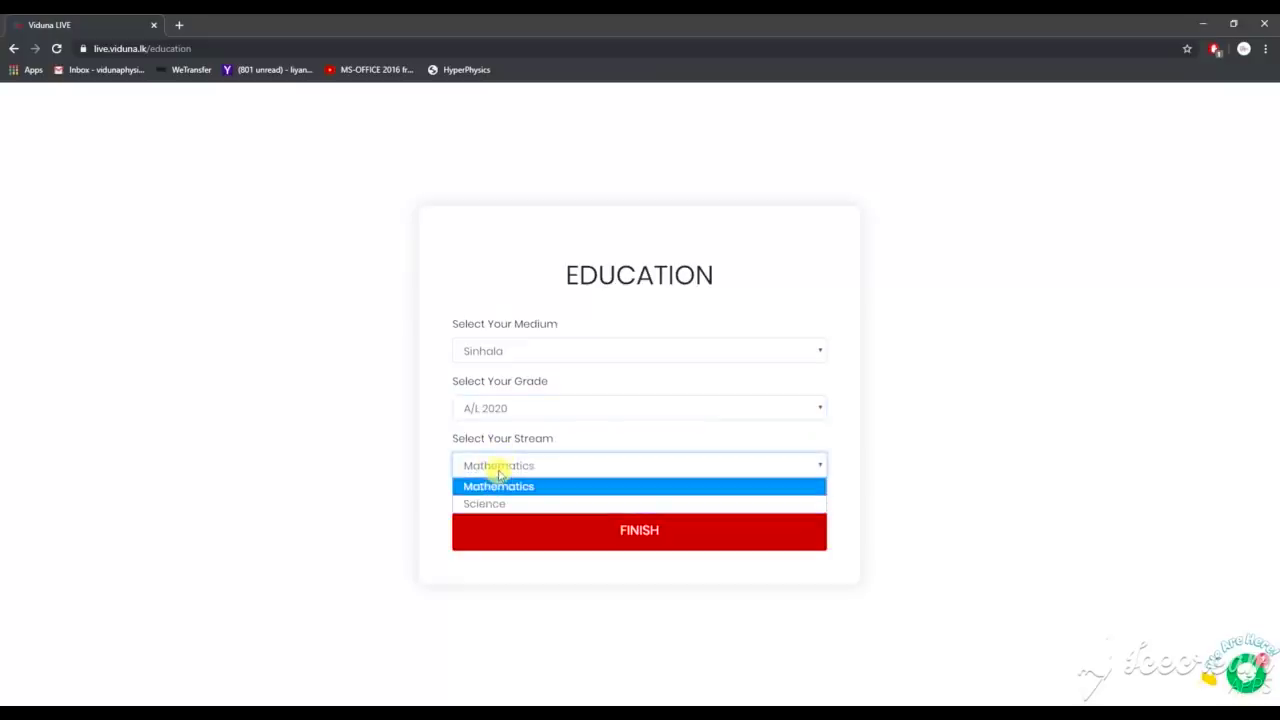
click(499, 486)
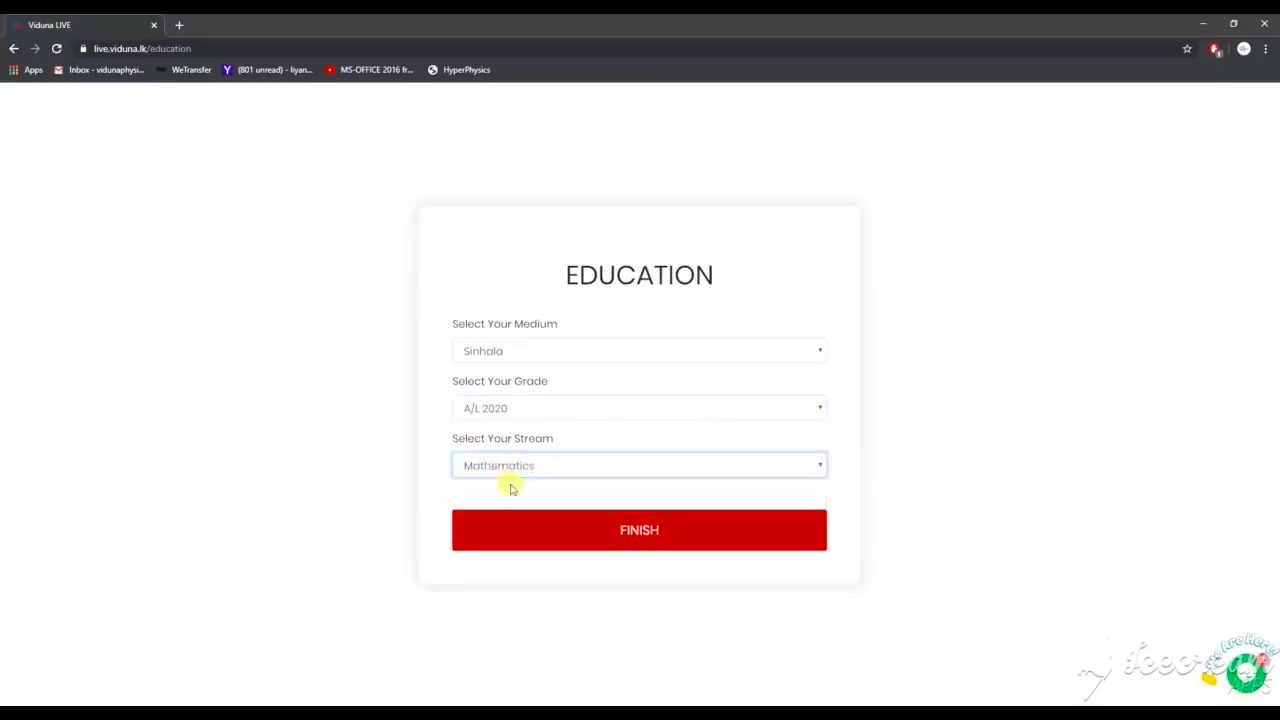
click(606, 532)
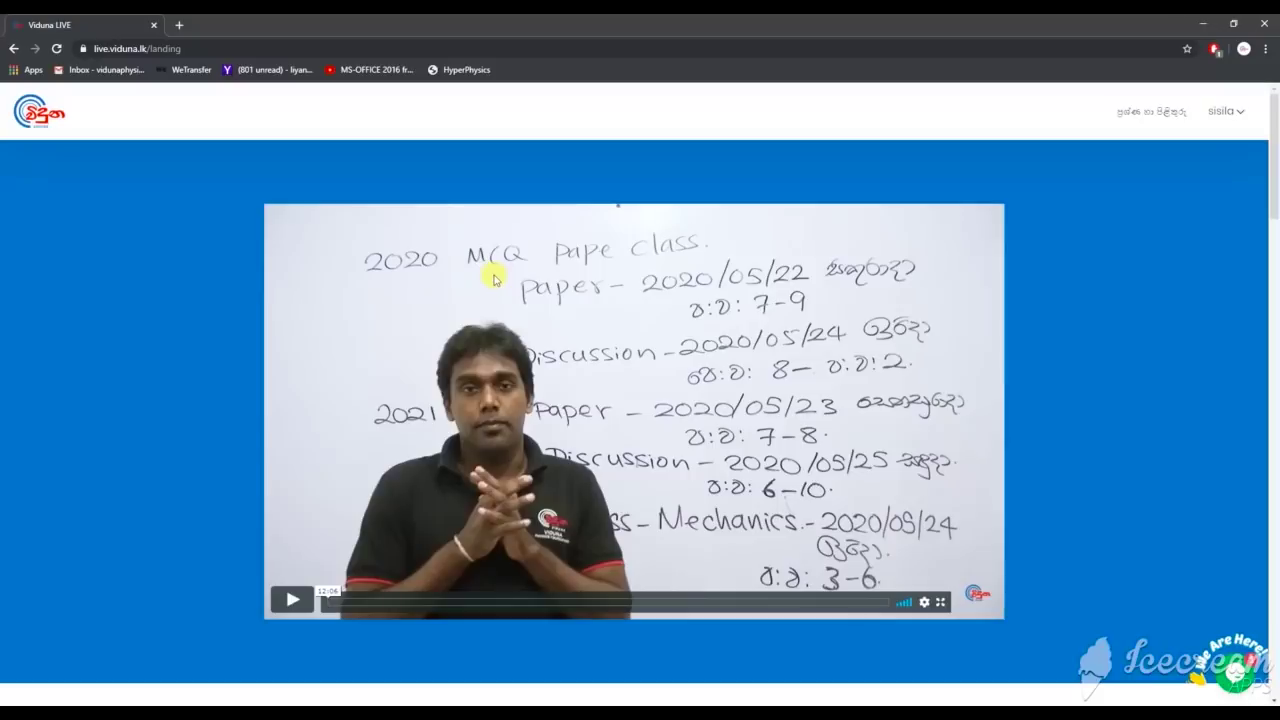
scroll(640, 463, down, 7)
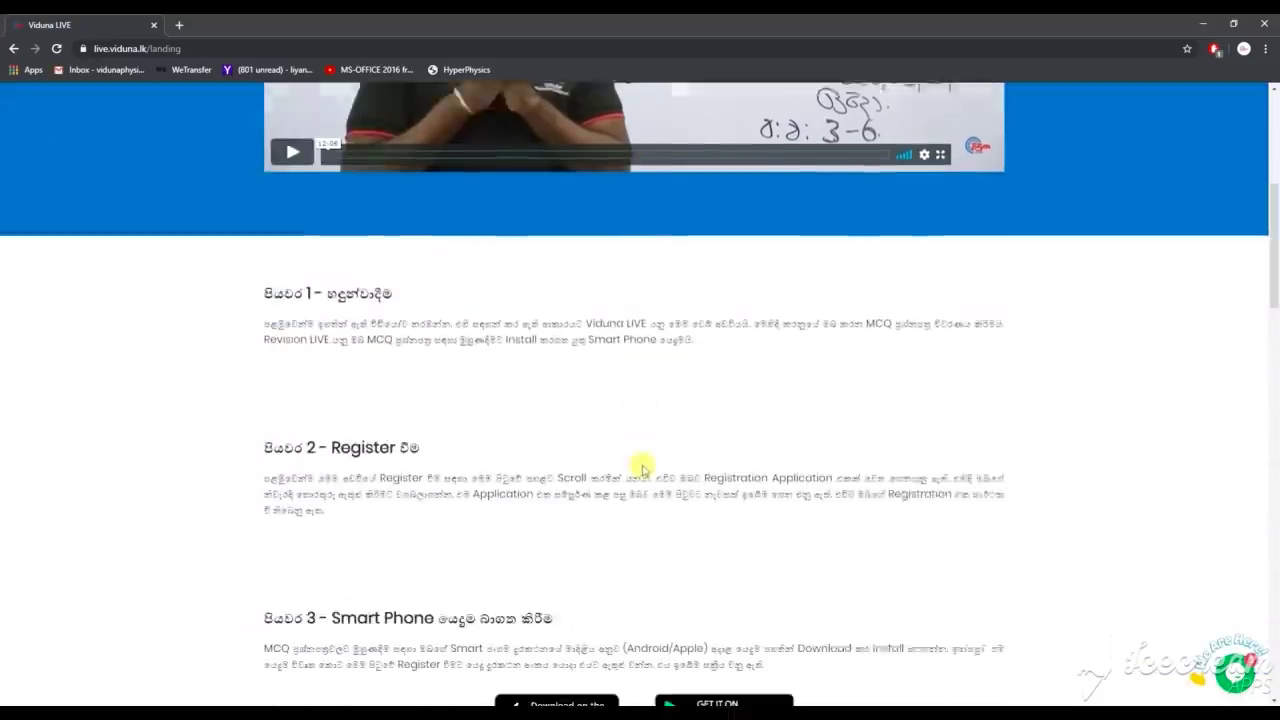
scroll(645, 460, down, 2)
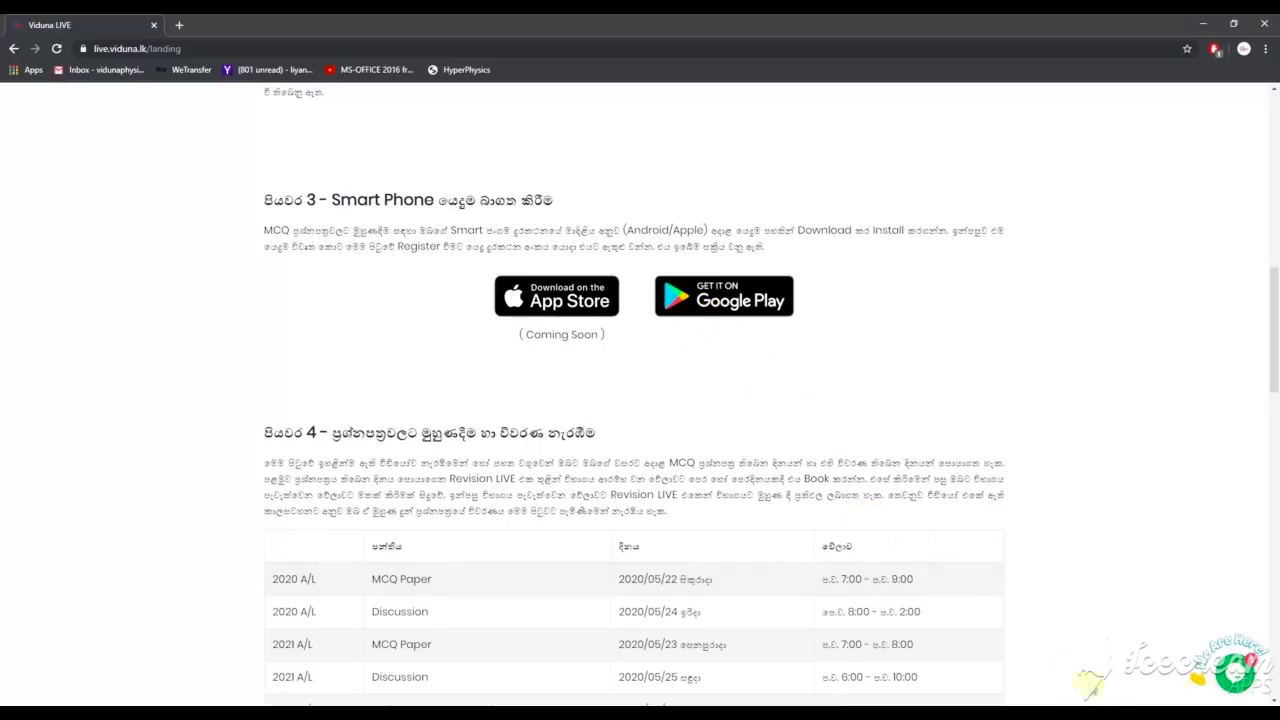
mouse_move(1238, 672)
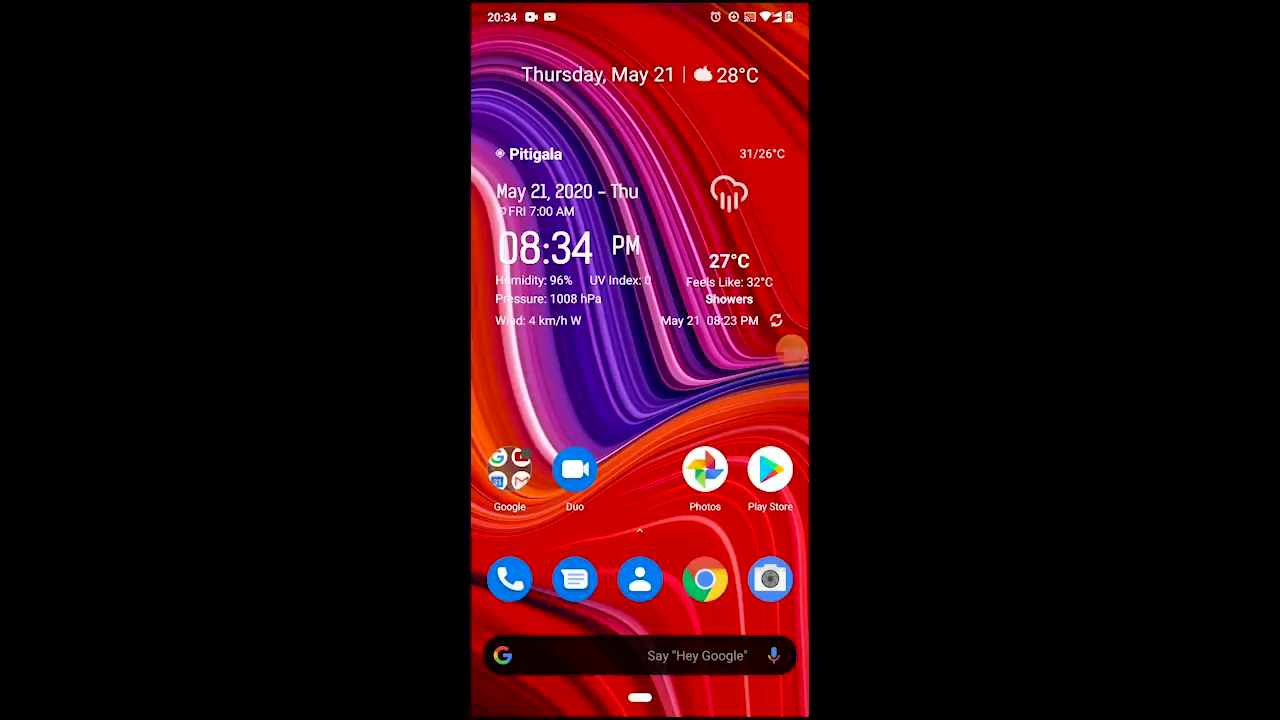
Find revisionlive in the Play Store, install the Revision LIVE app, and launch it
click(769, 465)
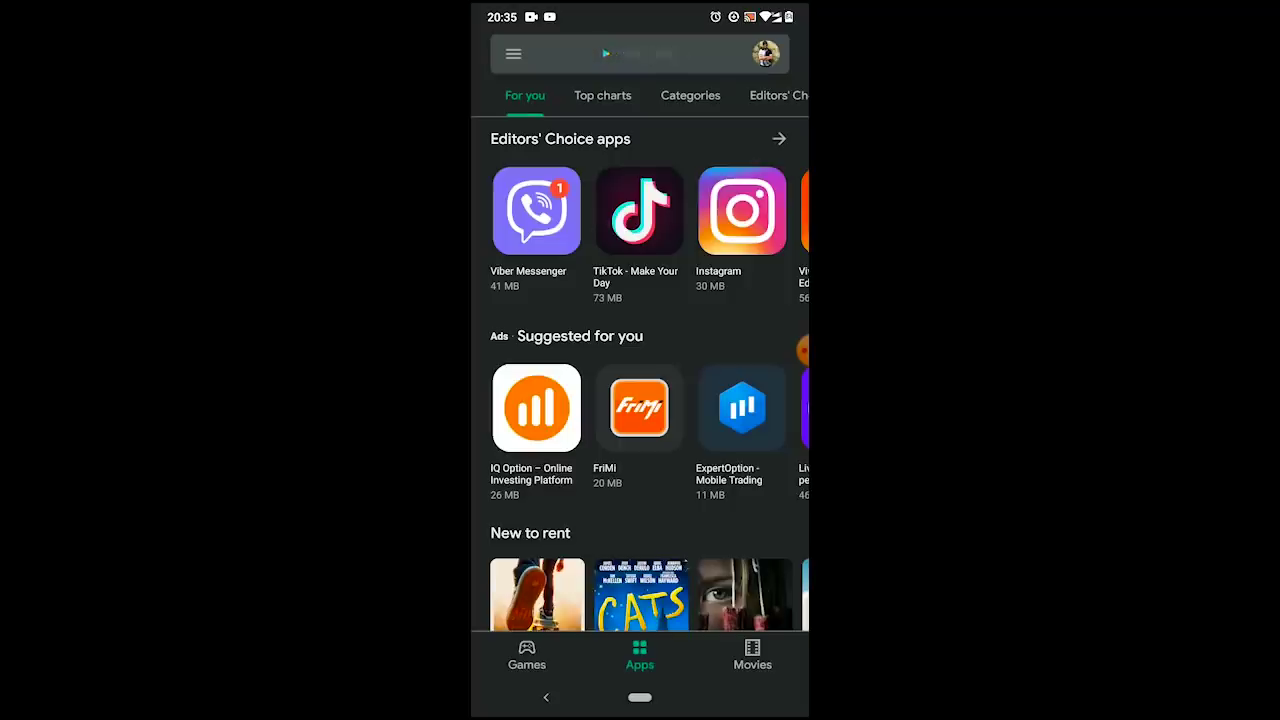
click(640, 54)
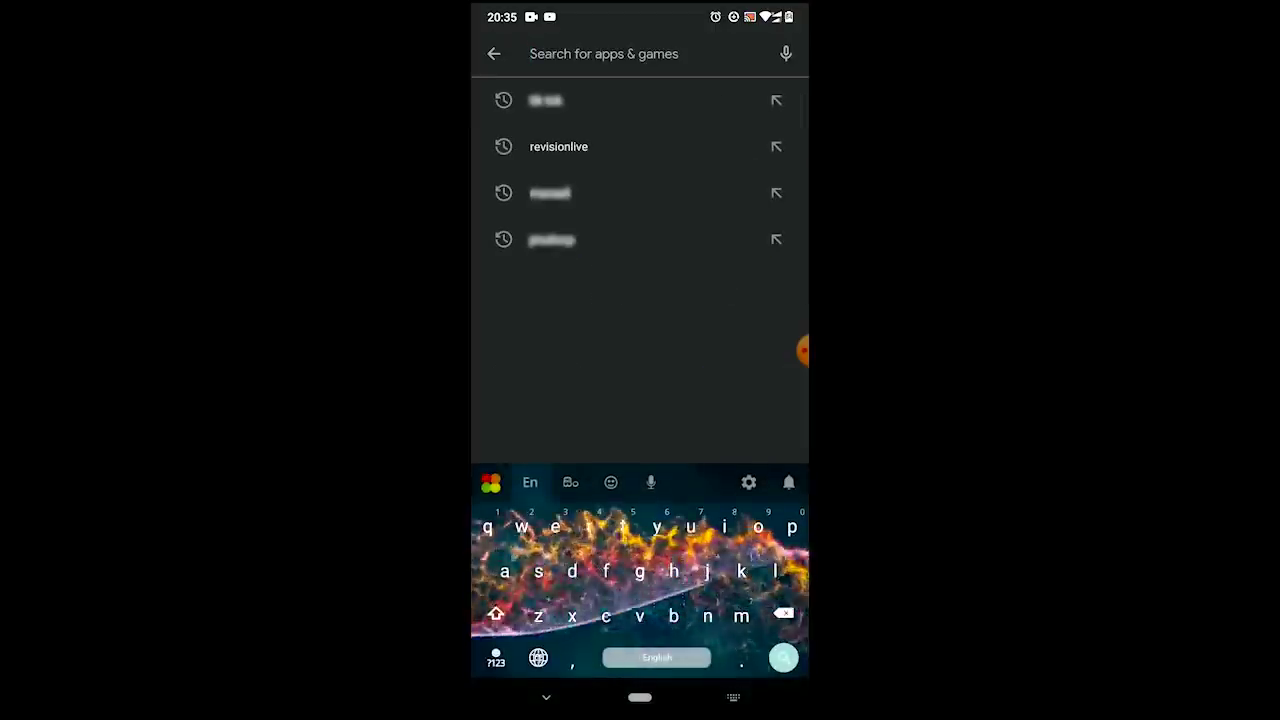
click(559, 146)
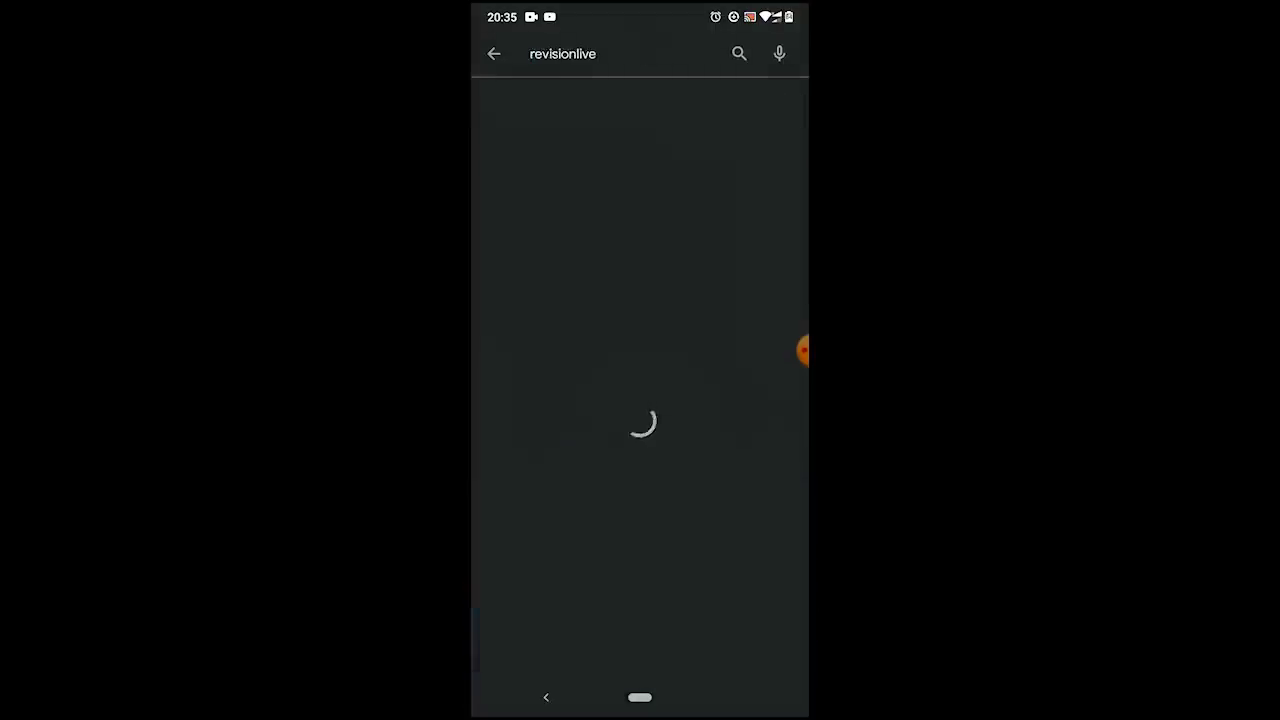
click(584, 110)
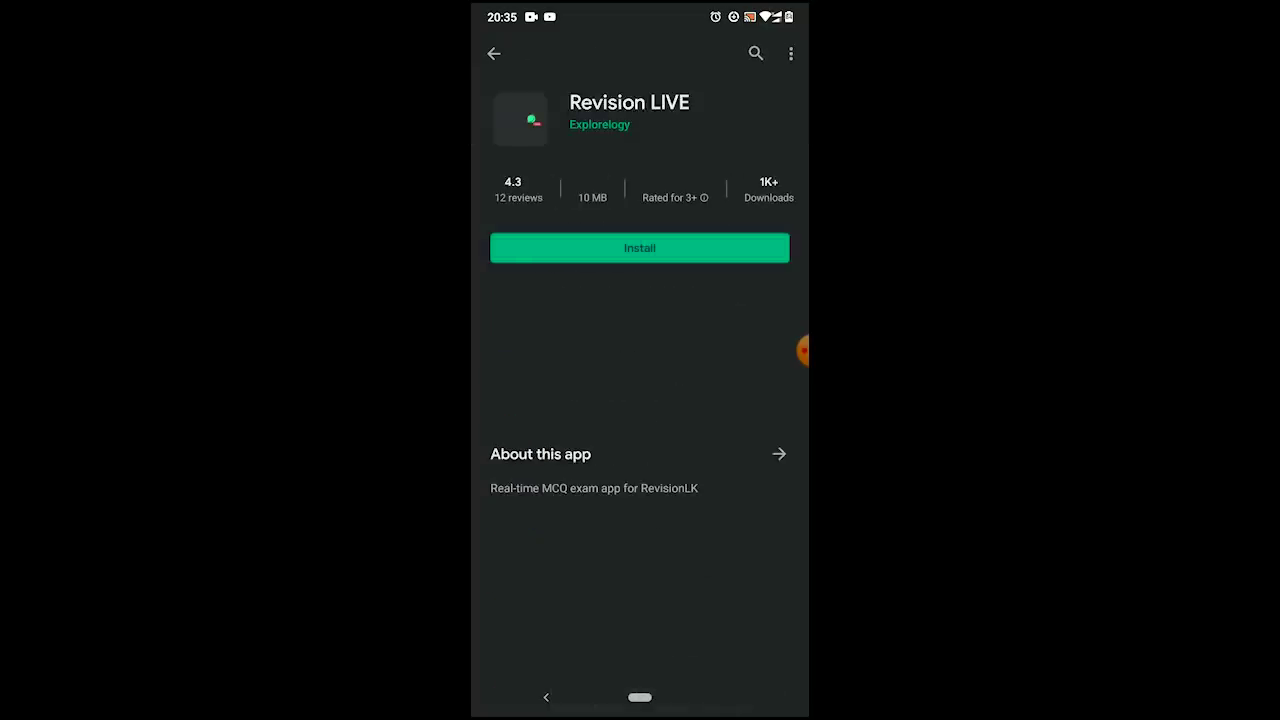
click(640, 248)
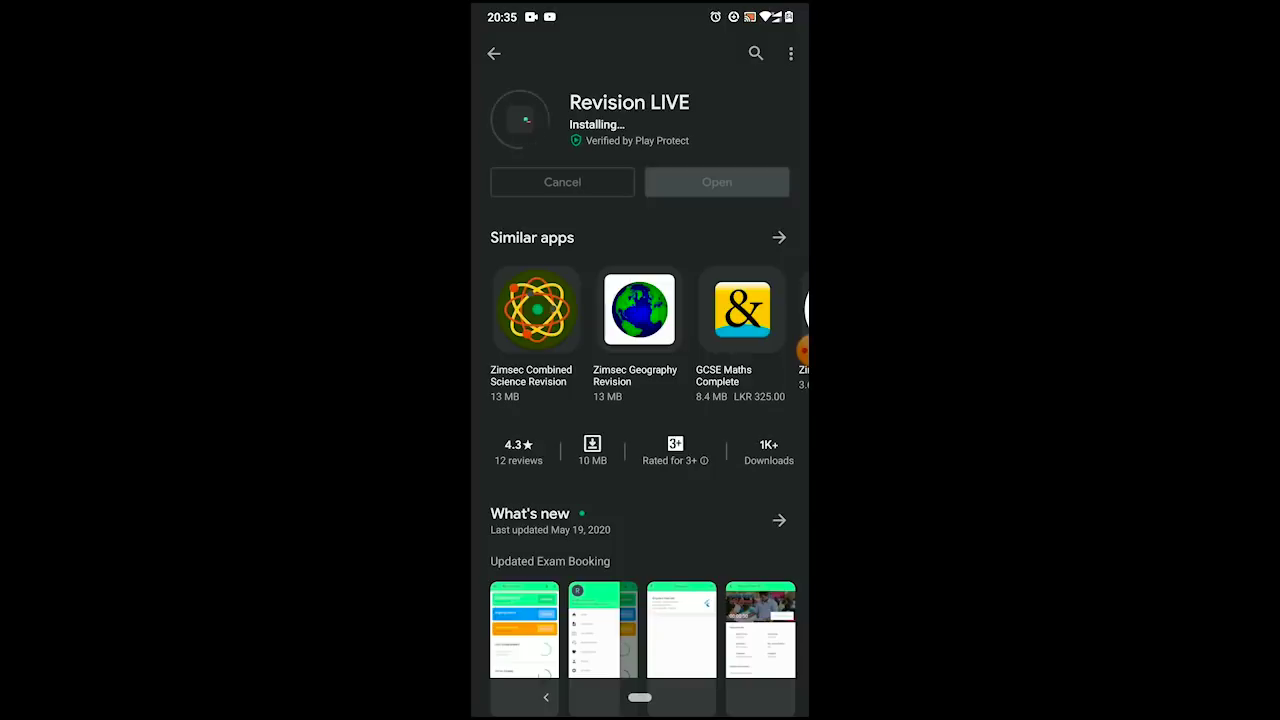
click(716, 182)
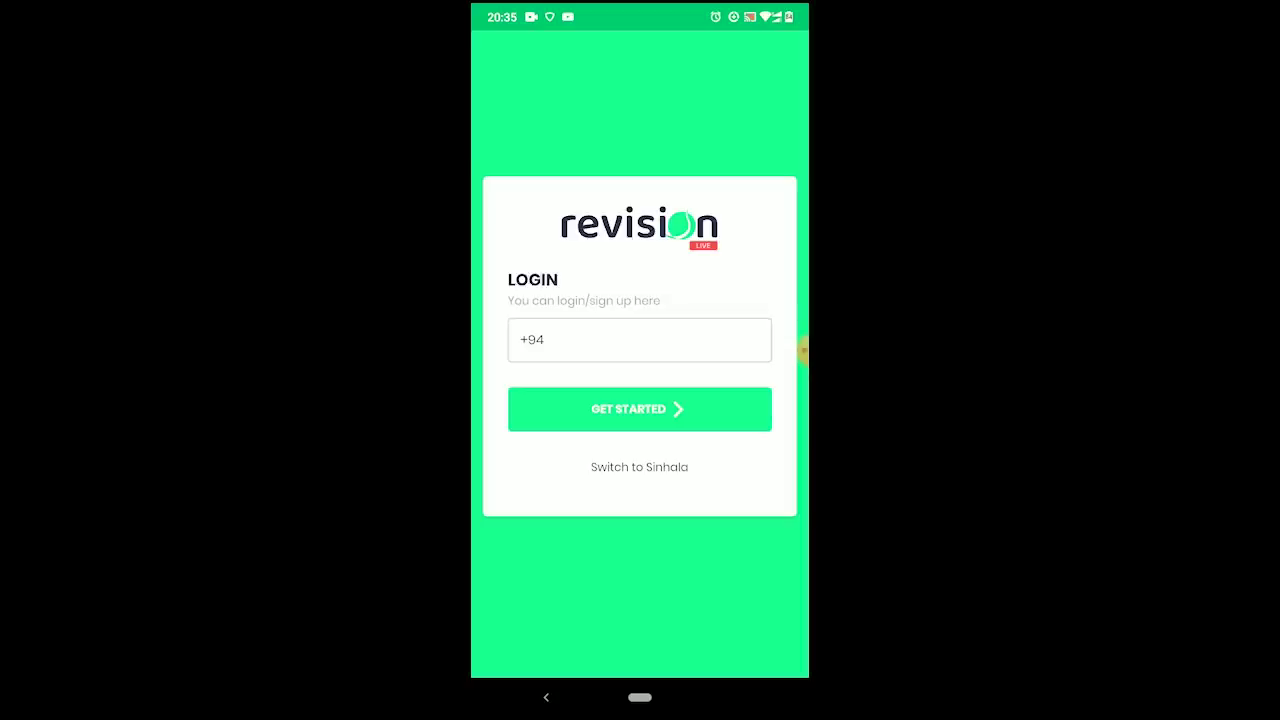
Enter the mobile number after +94 and request the login OTP
click(544, 340)
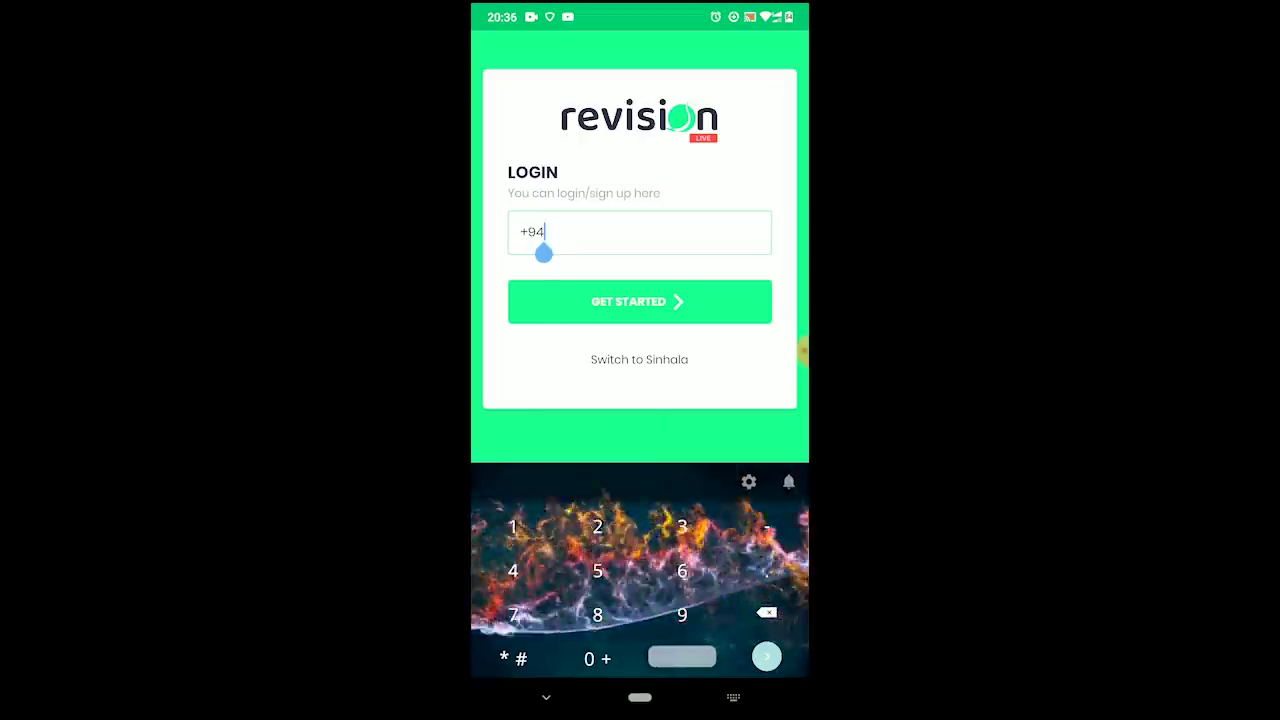
text(76)
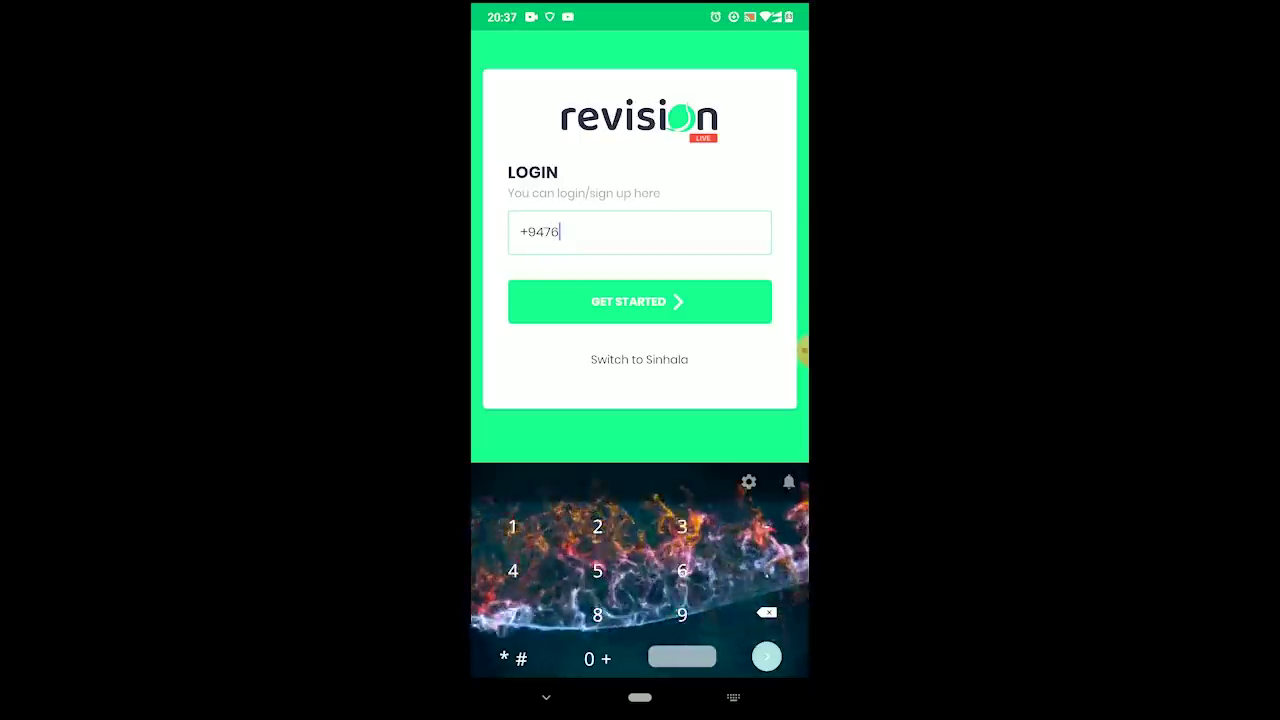
text(21)
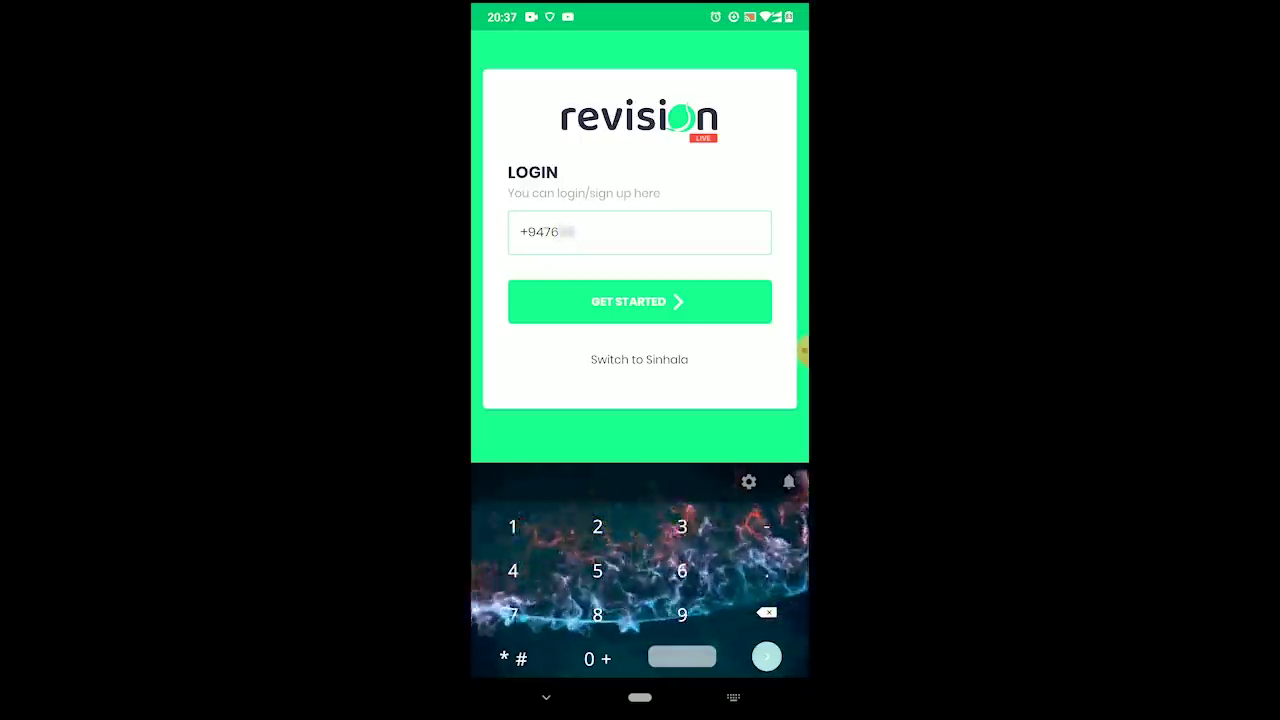
text(786)
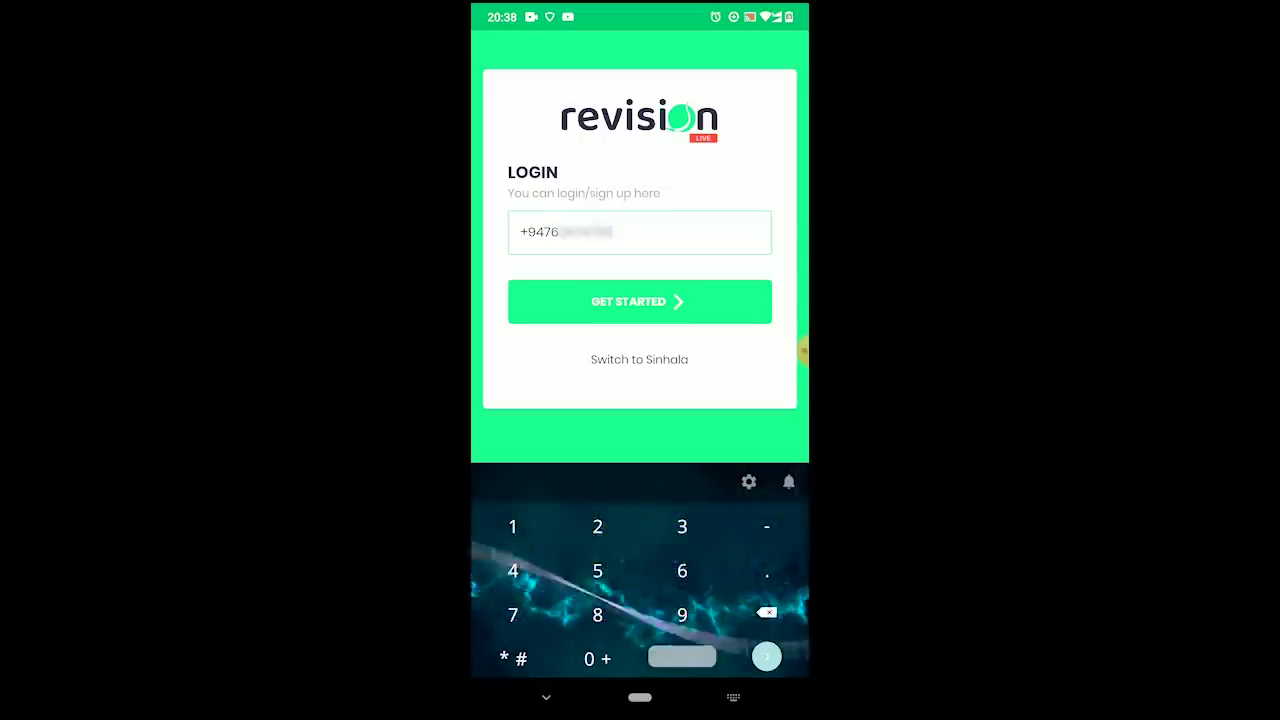
click(639, 301)
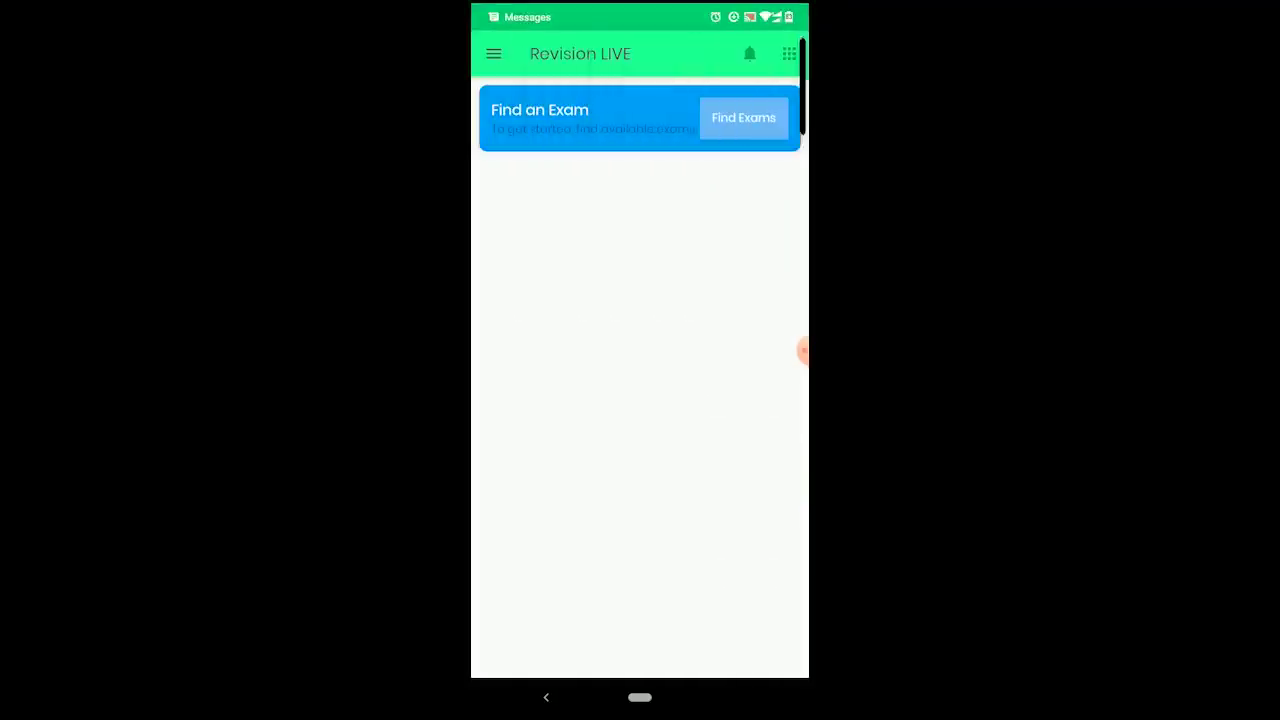
Book the Physics 2020 A/L Online Exam Paper 1 and dismiss the success message
click(640, 131)
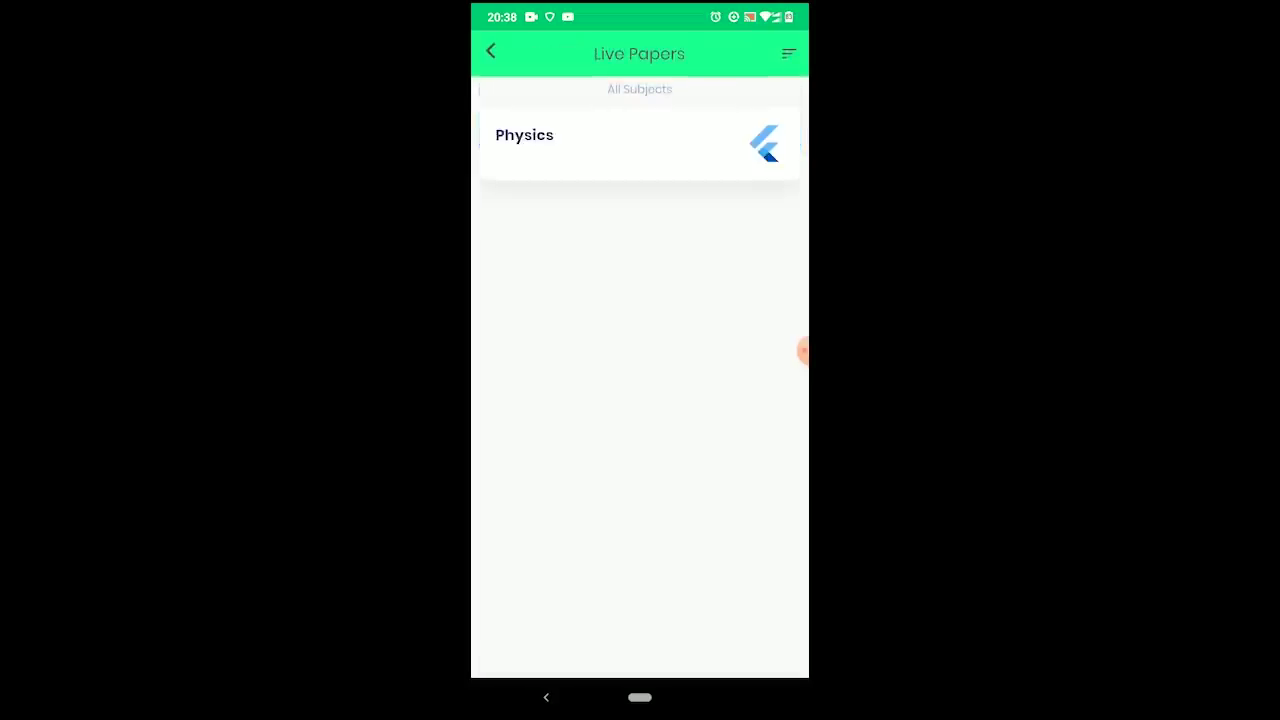
click(640, 140)
click(640, 140)
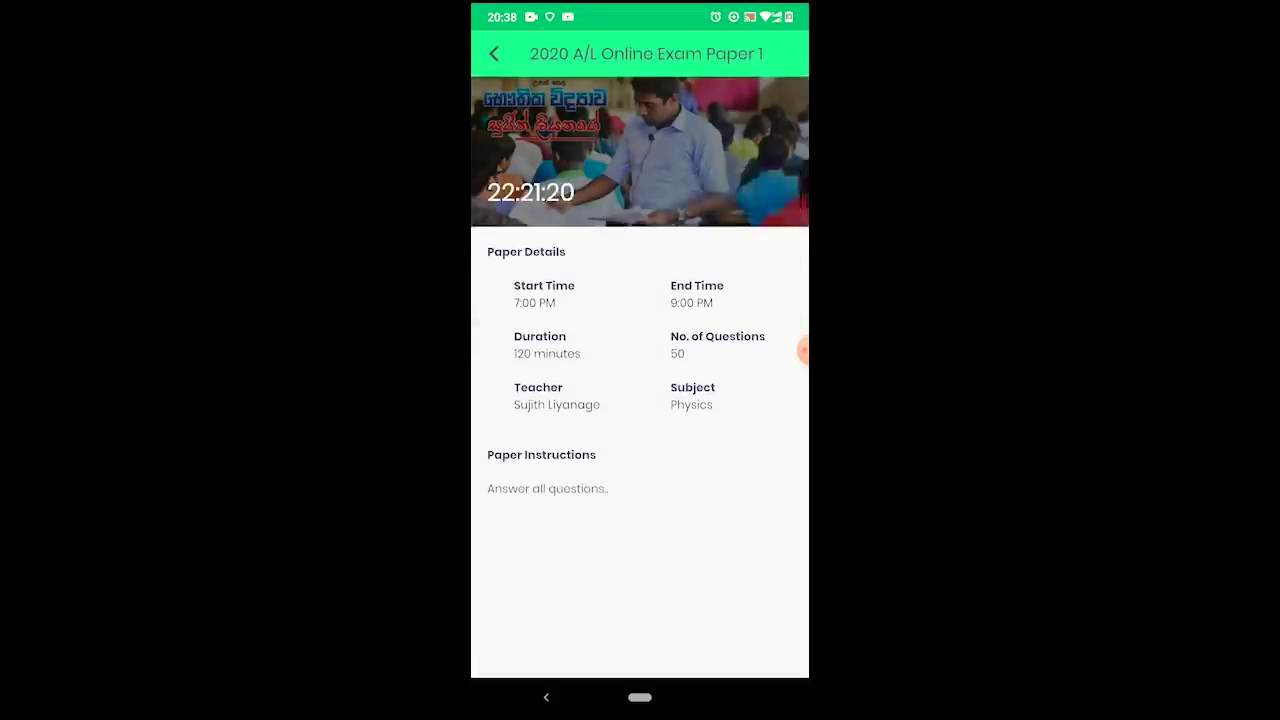
click(740, 192)
click(742, 413)
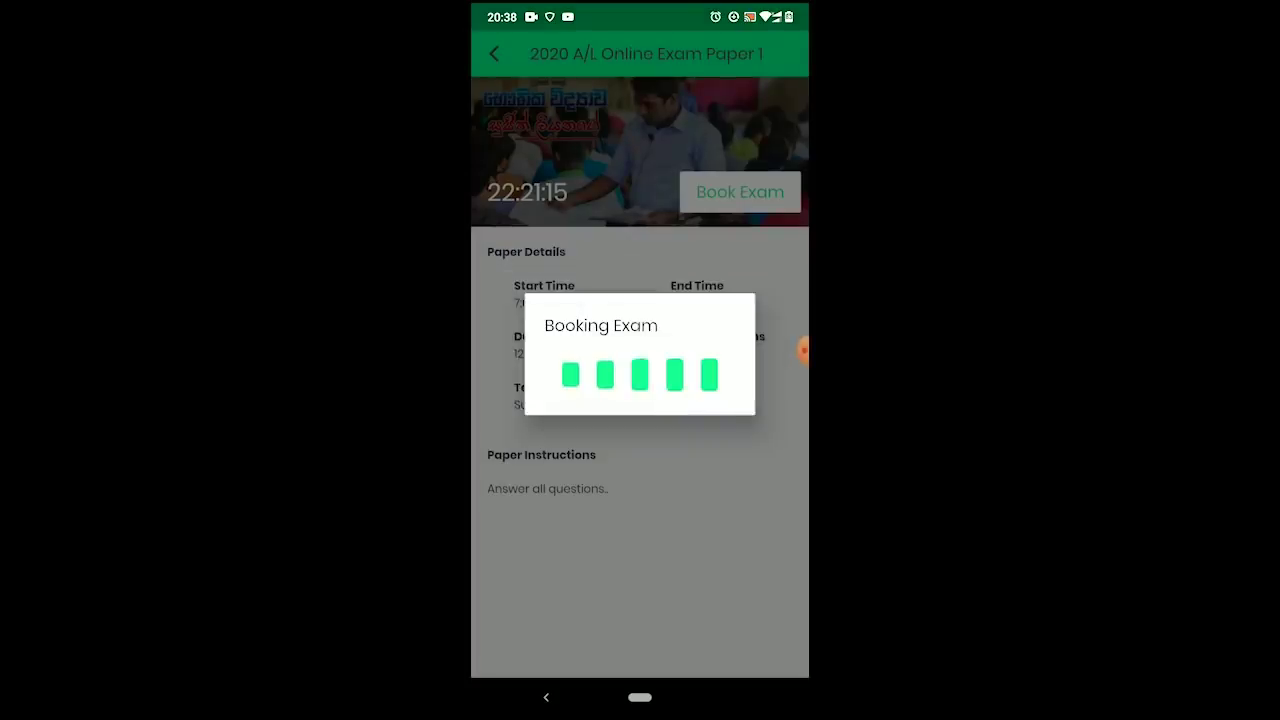
click(721, 403)
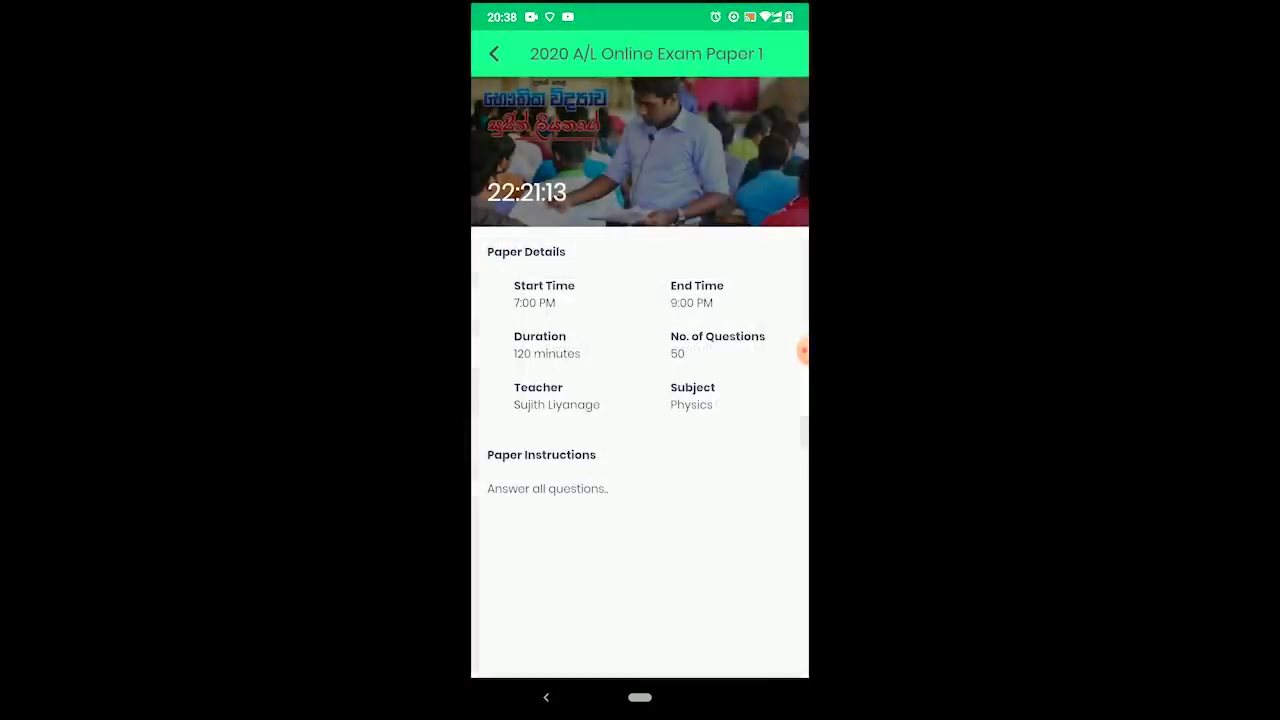
Go back to the home screen, checking the live papers list along the way
click(493, 53)
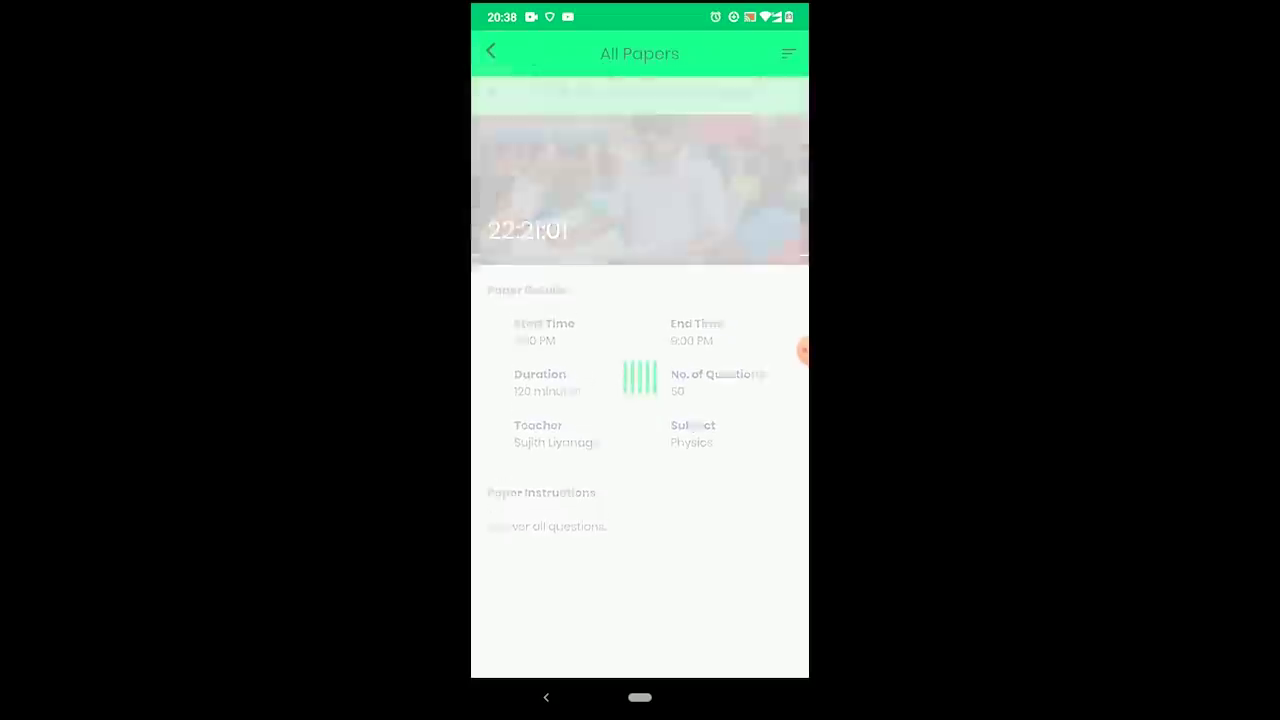
click(491, 51)
click(491, 51)
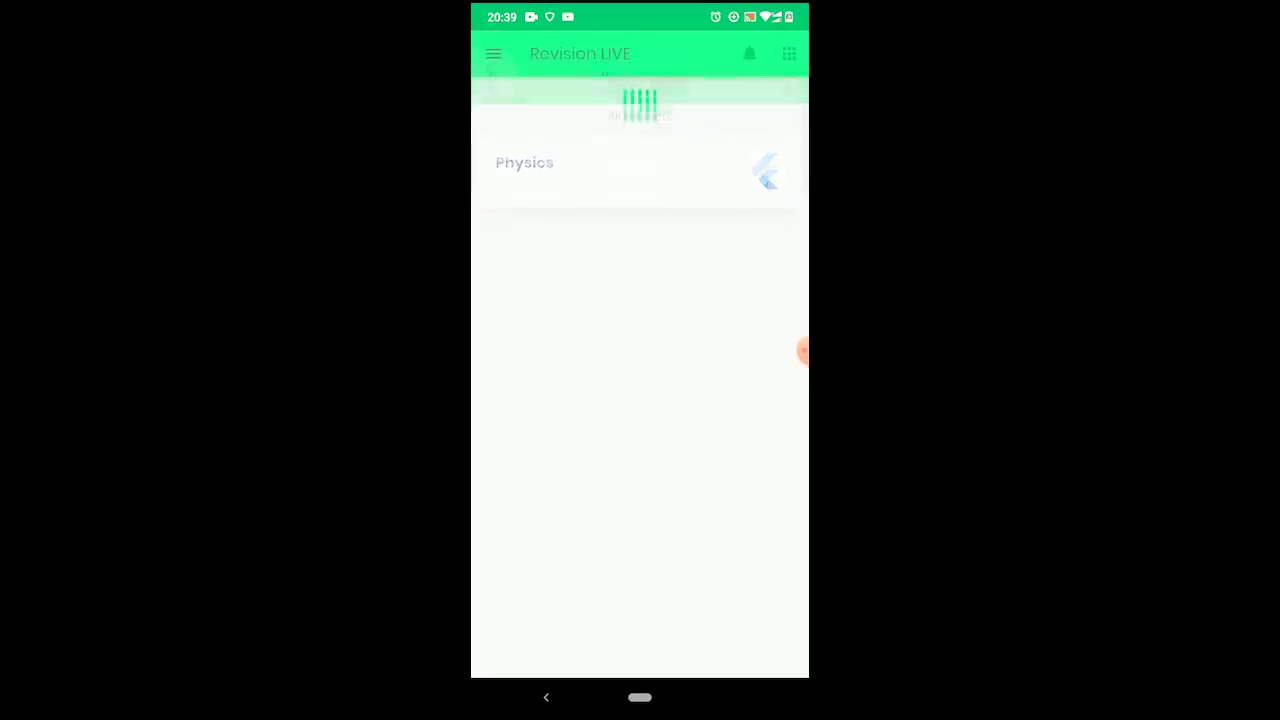
click(491, 51)
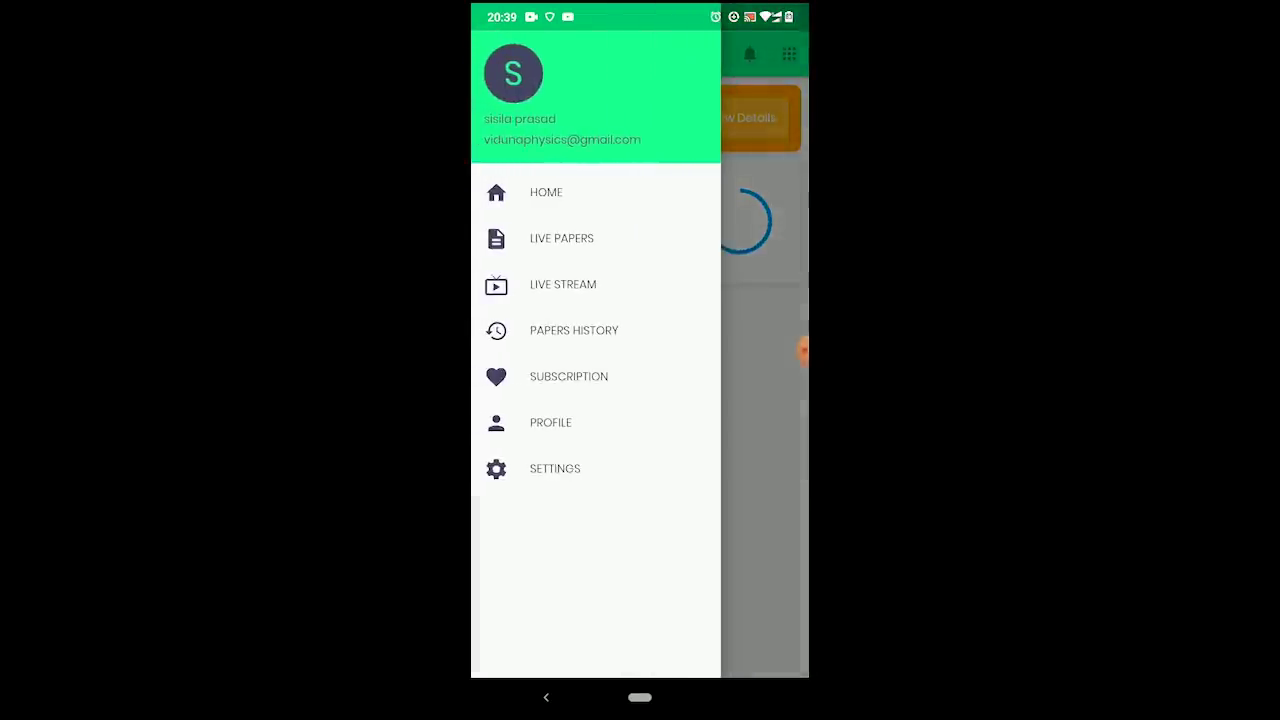
click(561, 238)
click(491, 51)
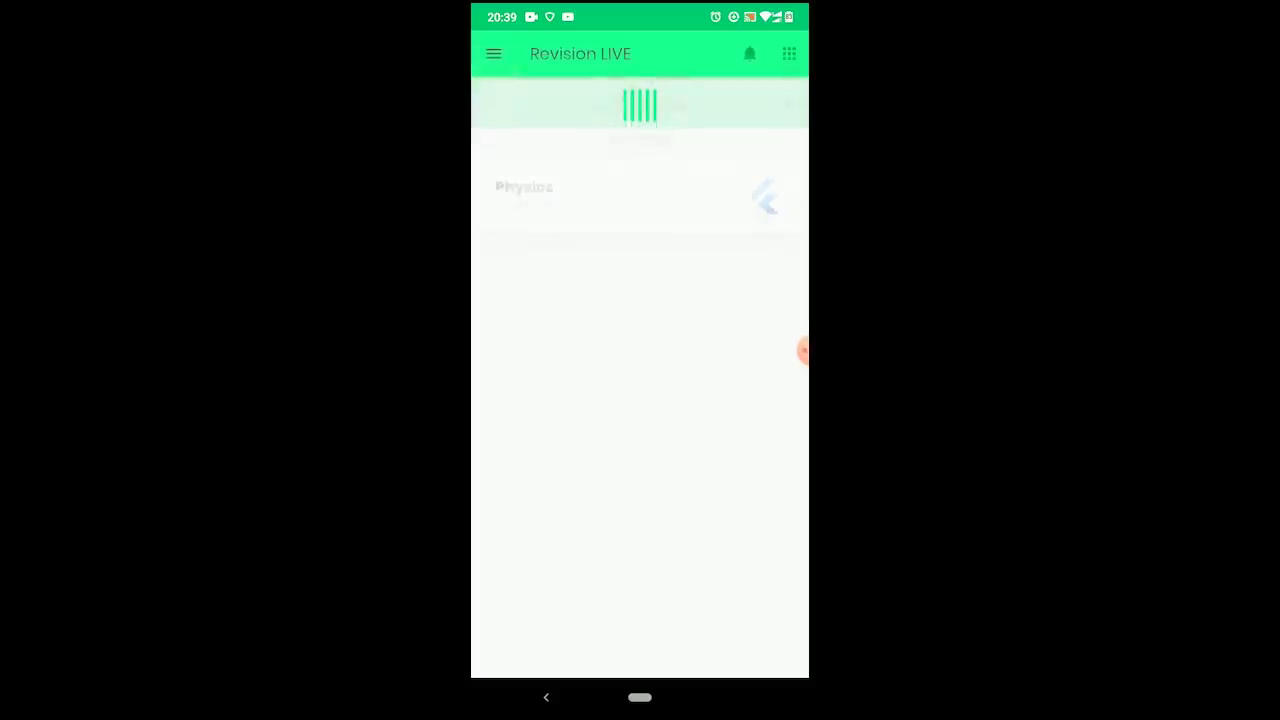